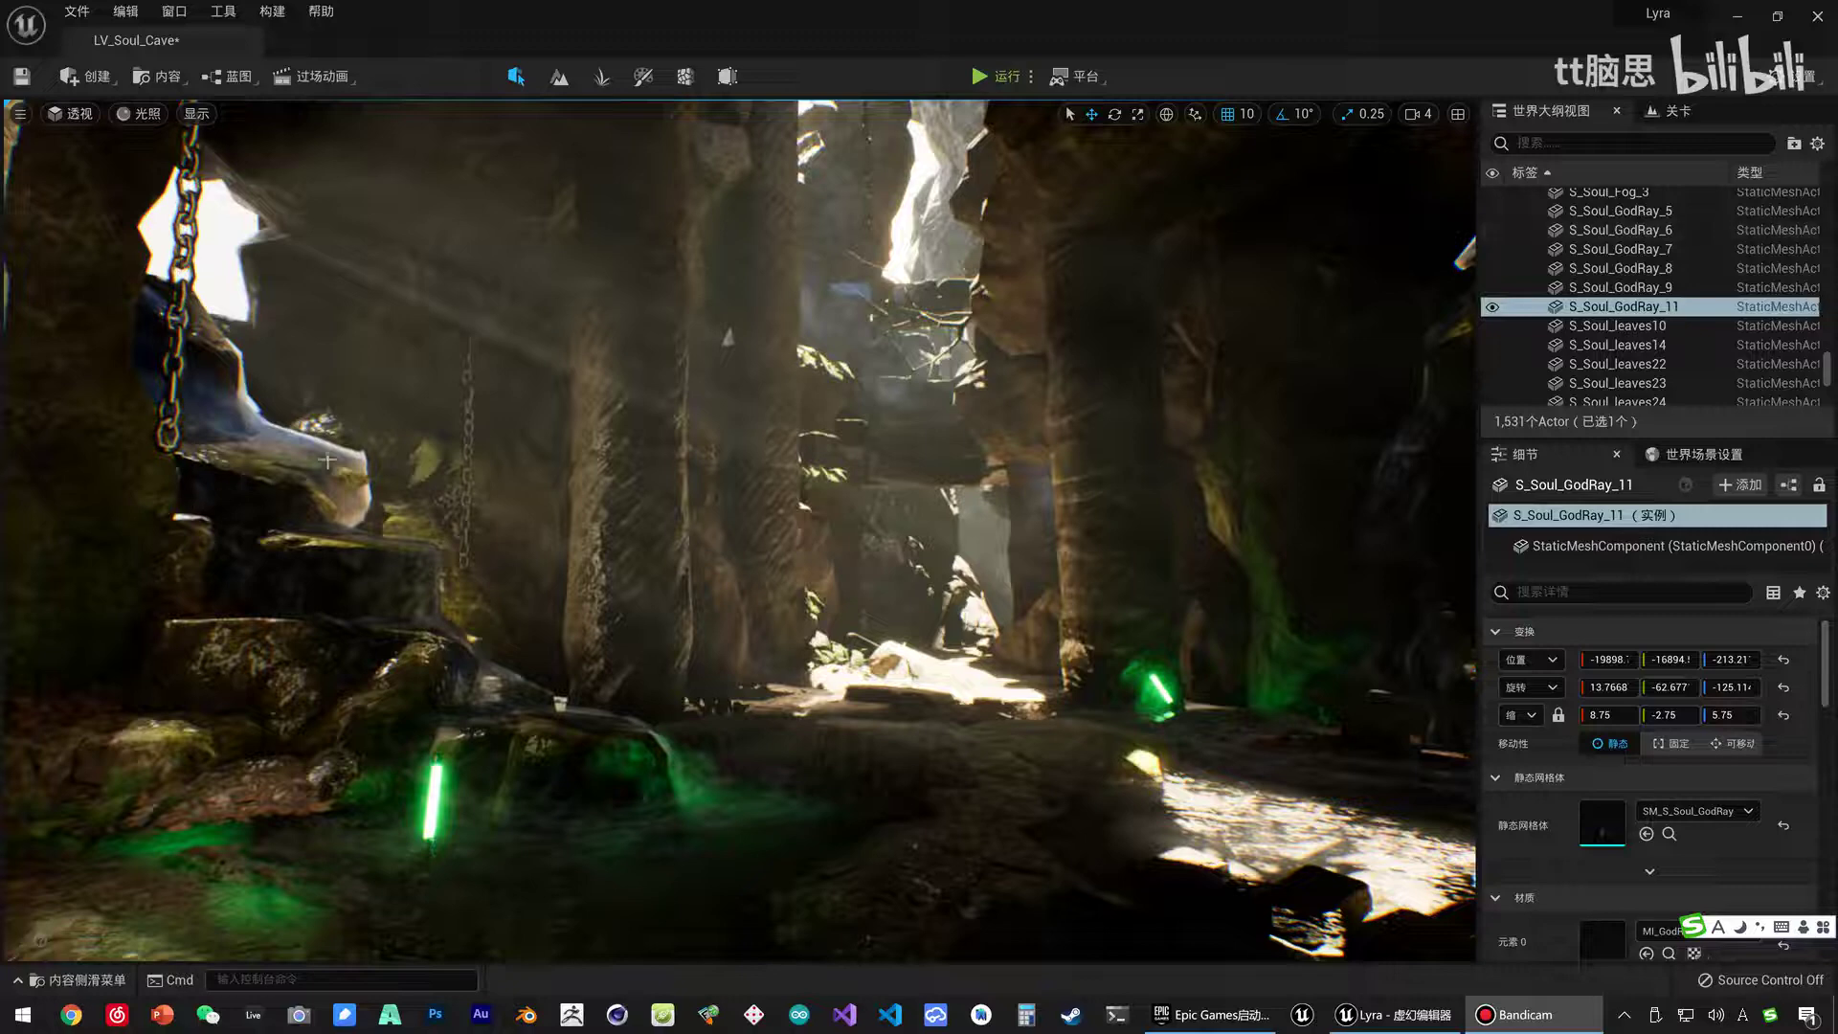
Select the P_Mist_Lit_Still_2 emitter and launch Quixel Bridge from the Content menu.
left_click(409, 426)
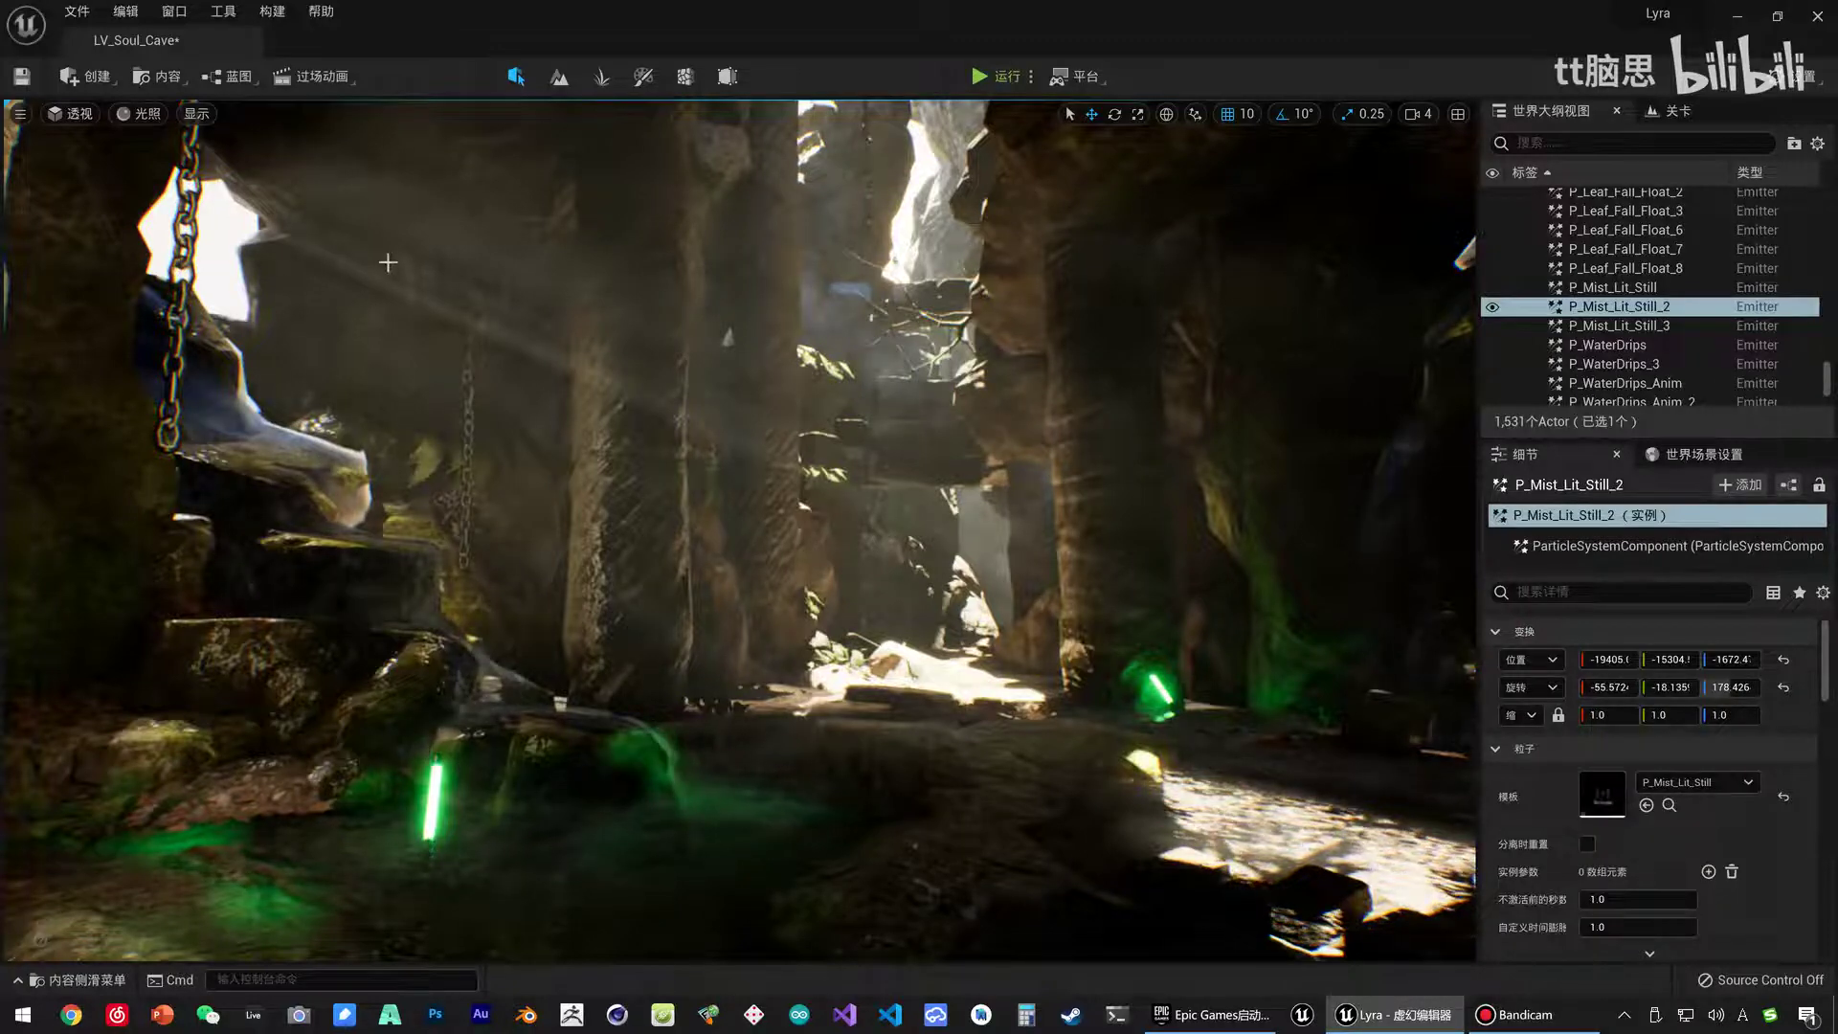
left_click(163, 79)
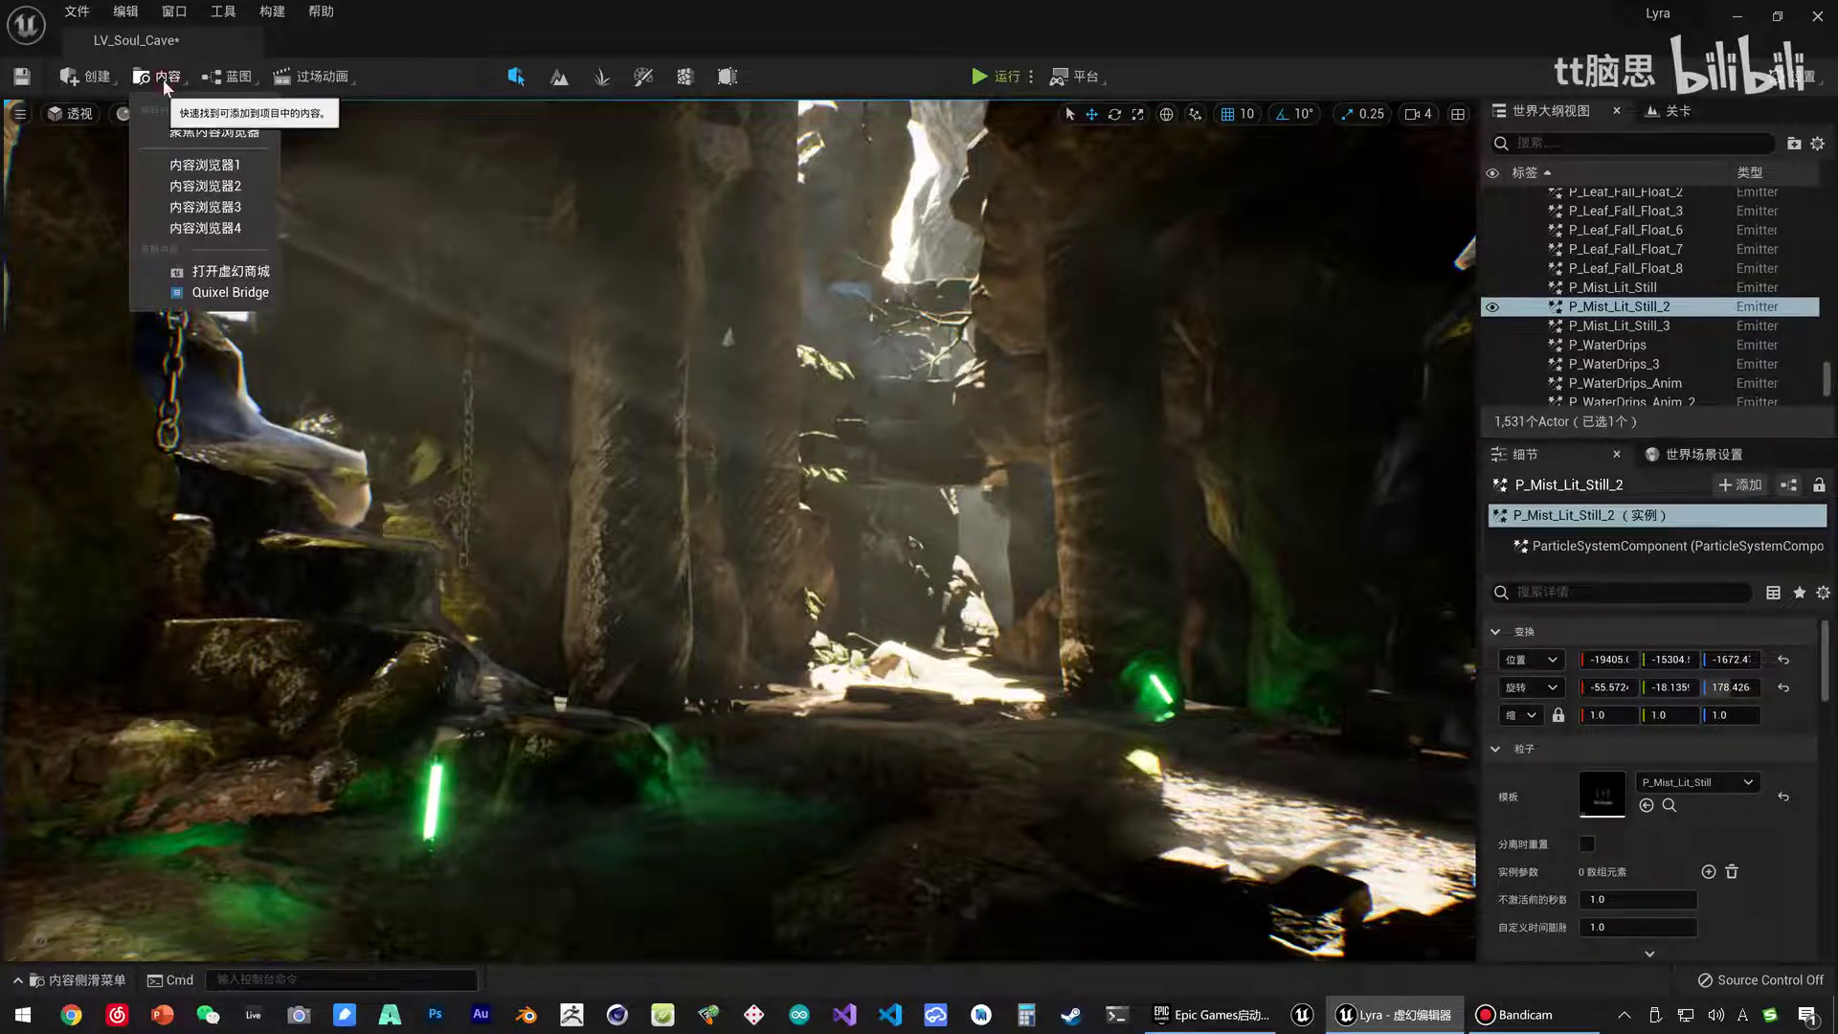
left_click(238, 292)
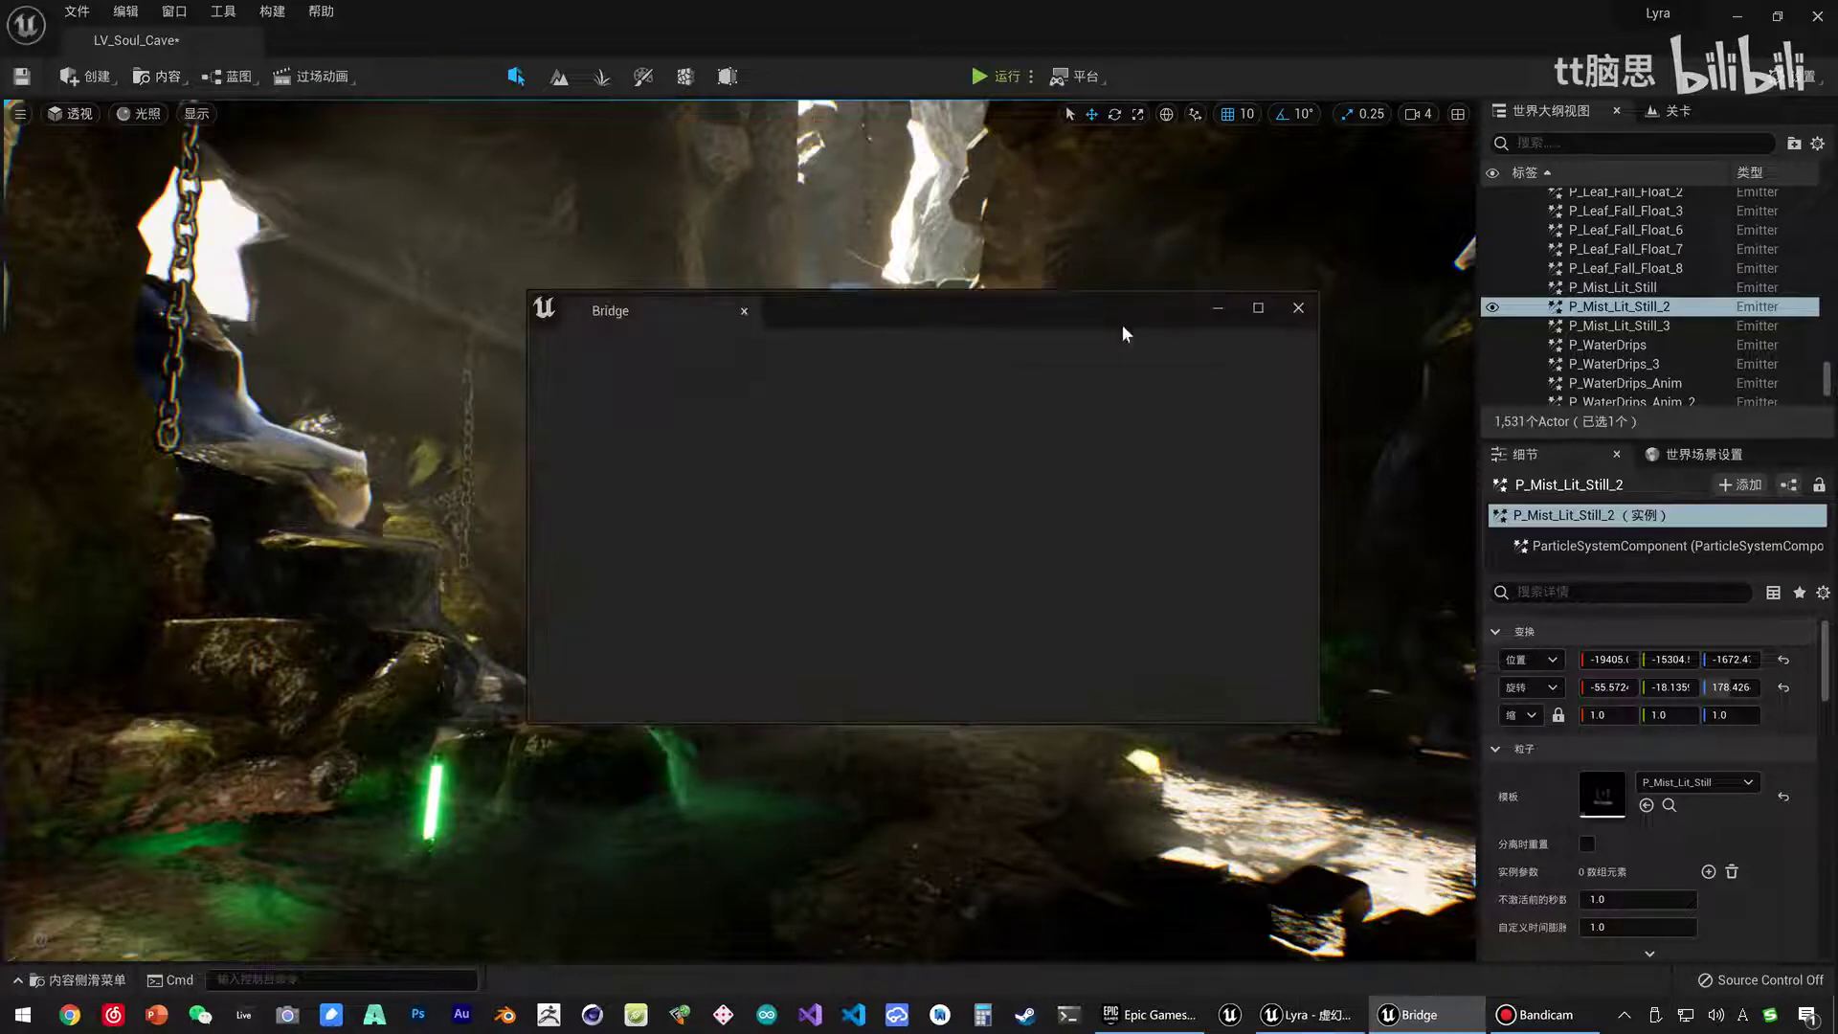
Move the Bridge window up-left and enlarge it so the home page fits.
left_click_drag(861, 317, 698, 252)
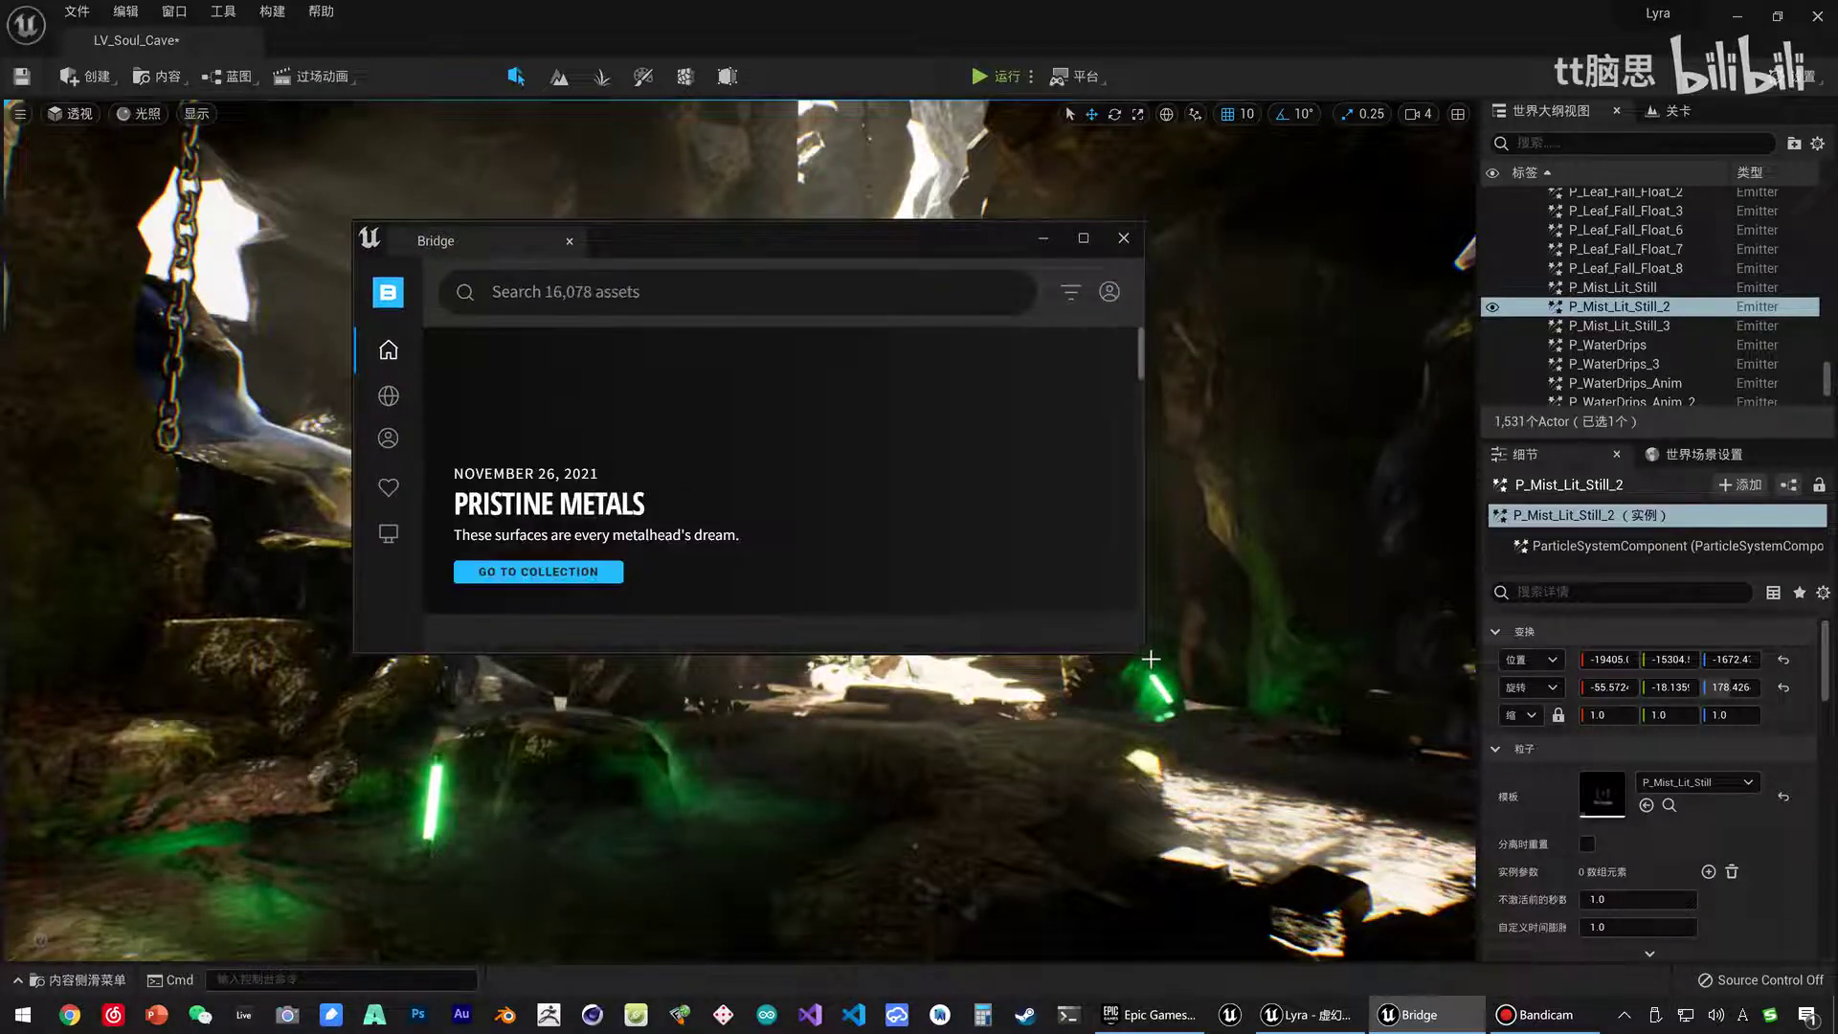
left_click_drag(1145, 654, 1484, 943)
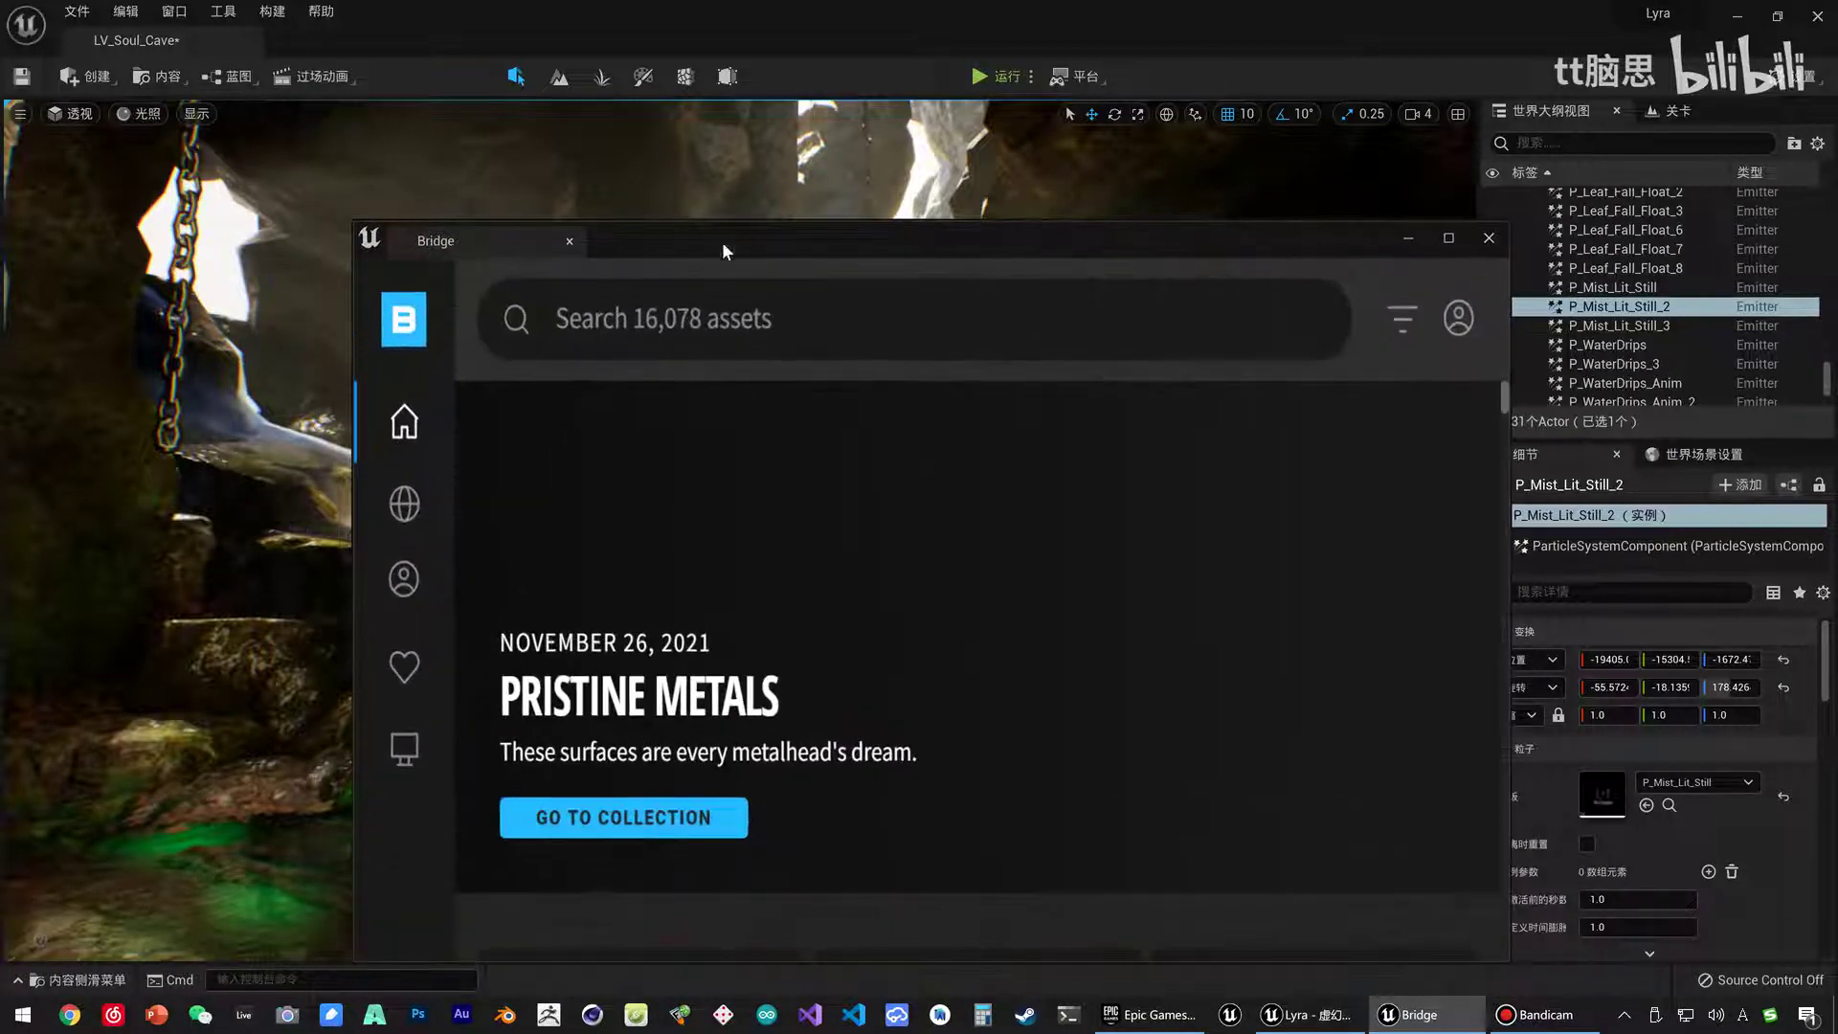
left_click_drag(722, 241, 678, 192)
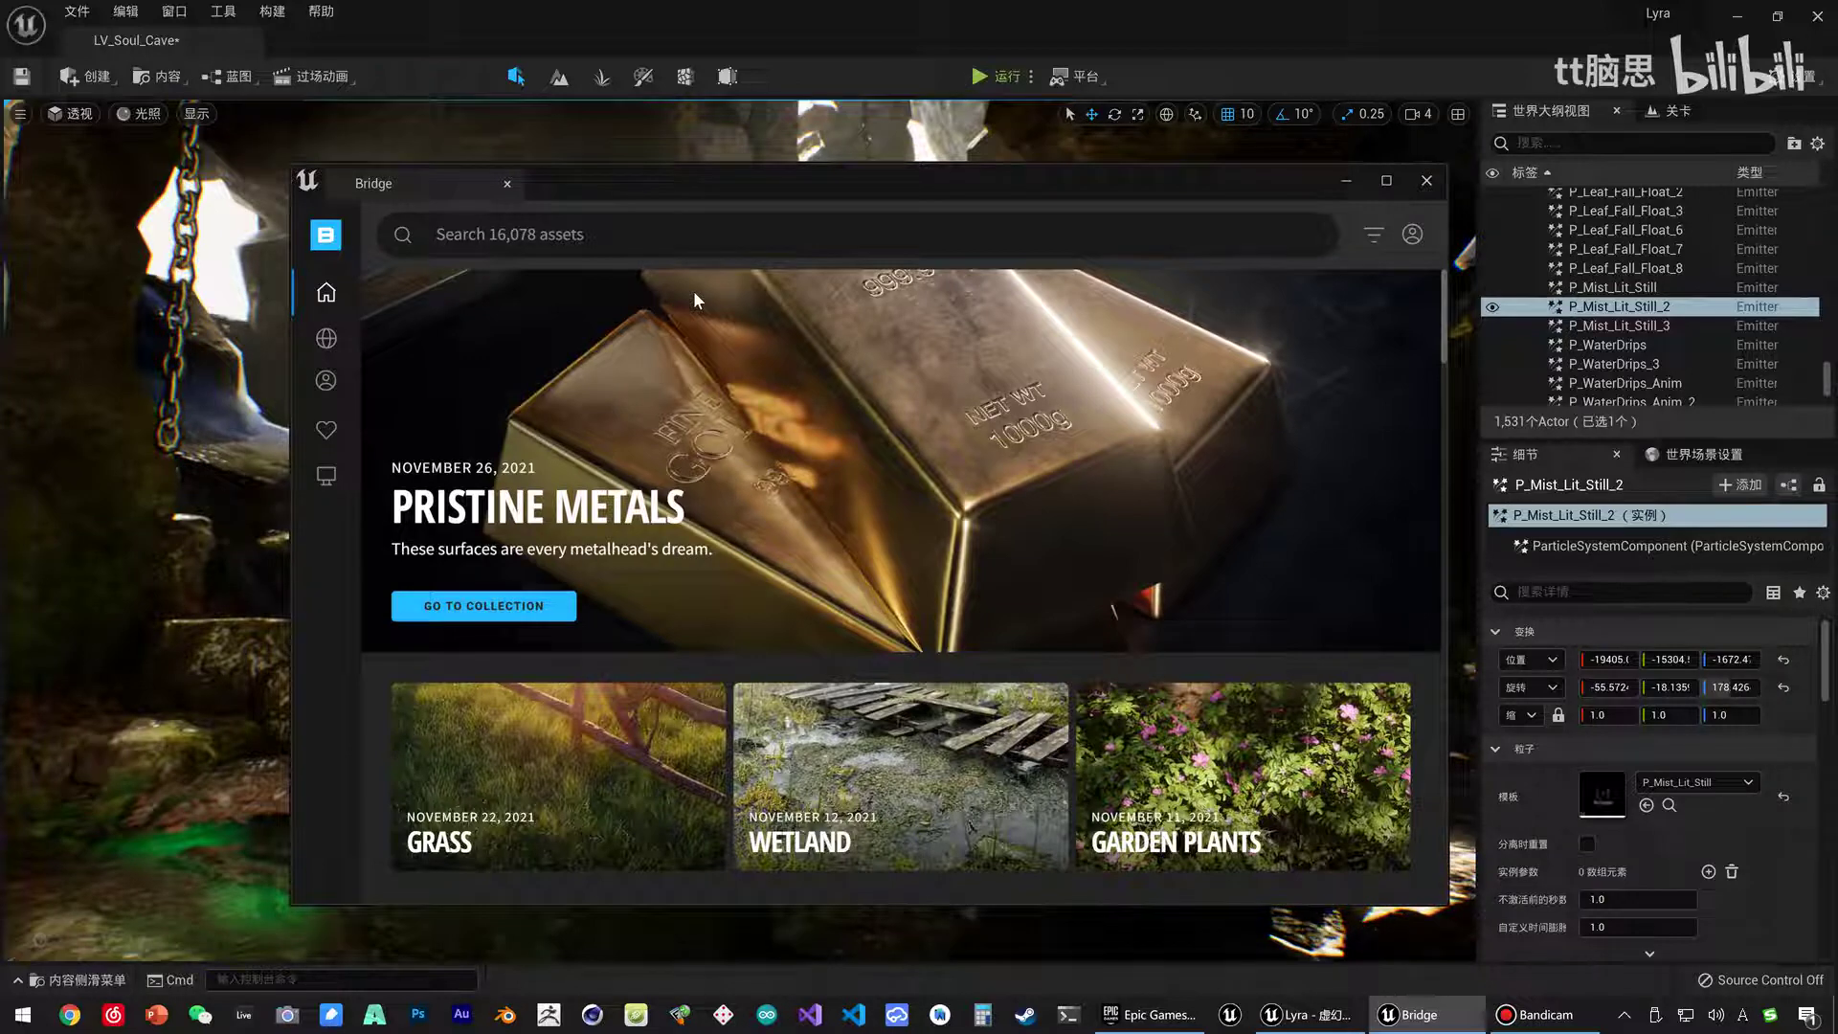
mouse_move(318, 343)
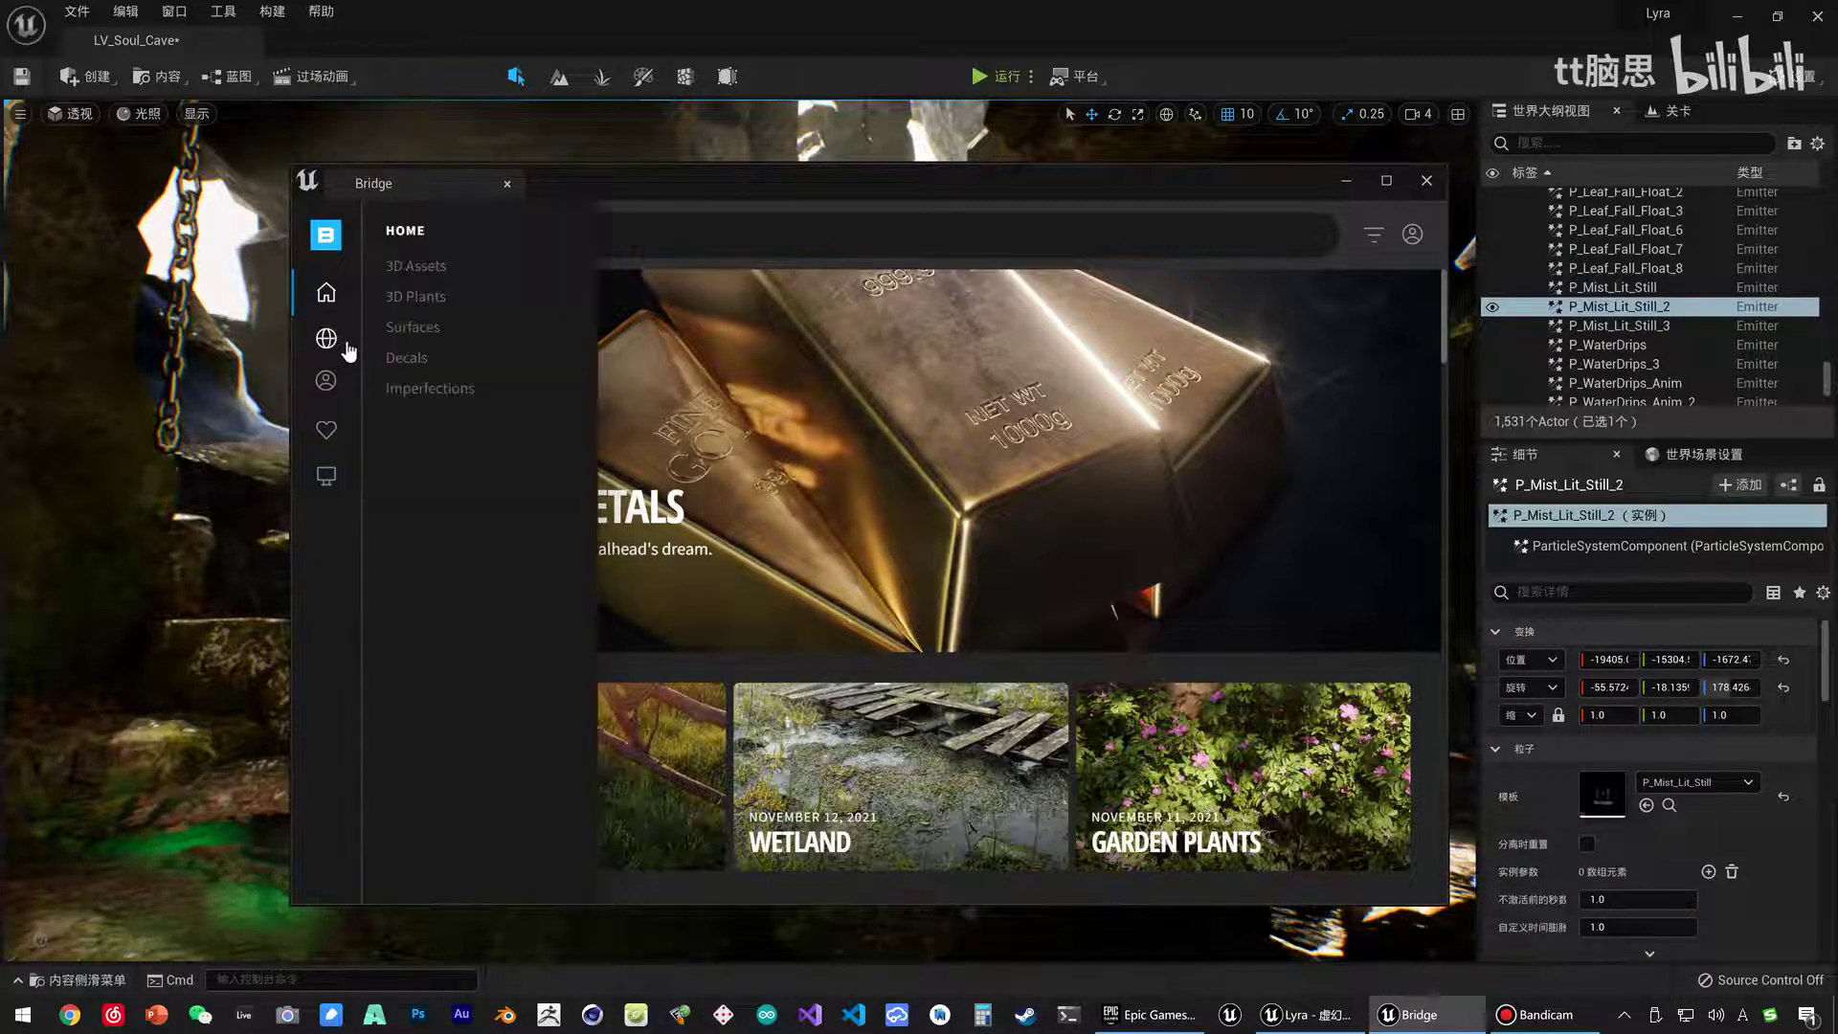
Browse Bridge collections through Environment > Natural to the Limestone Quarry page.
left_click(333, 346)
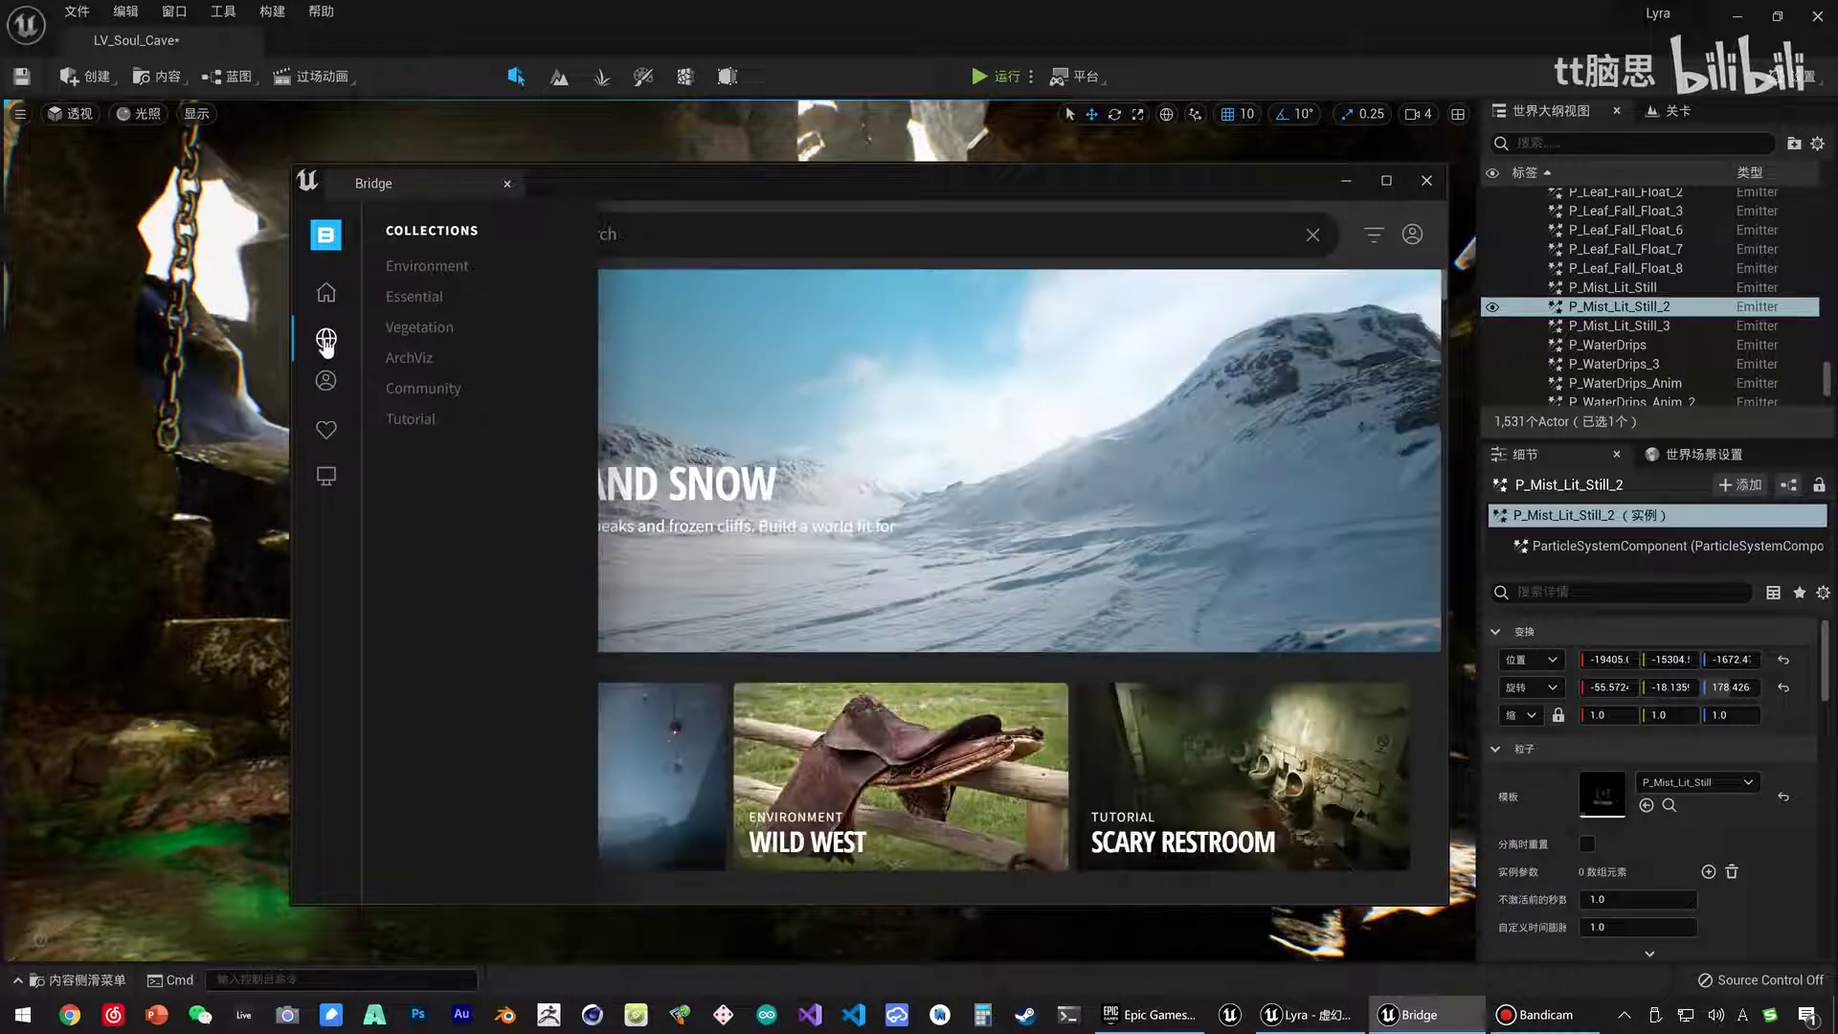
left_click_drag(575, 172, 611, 186)
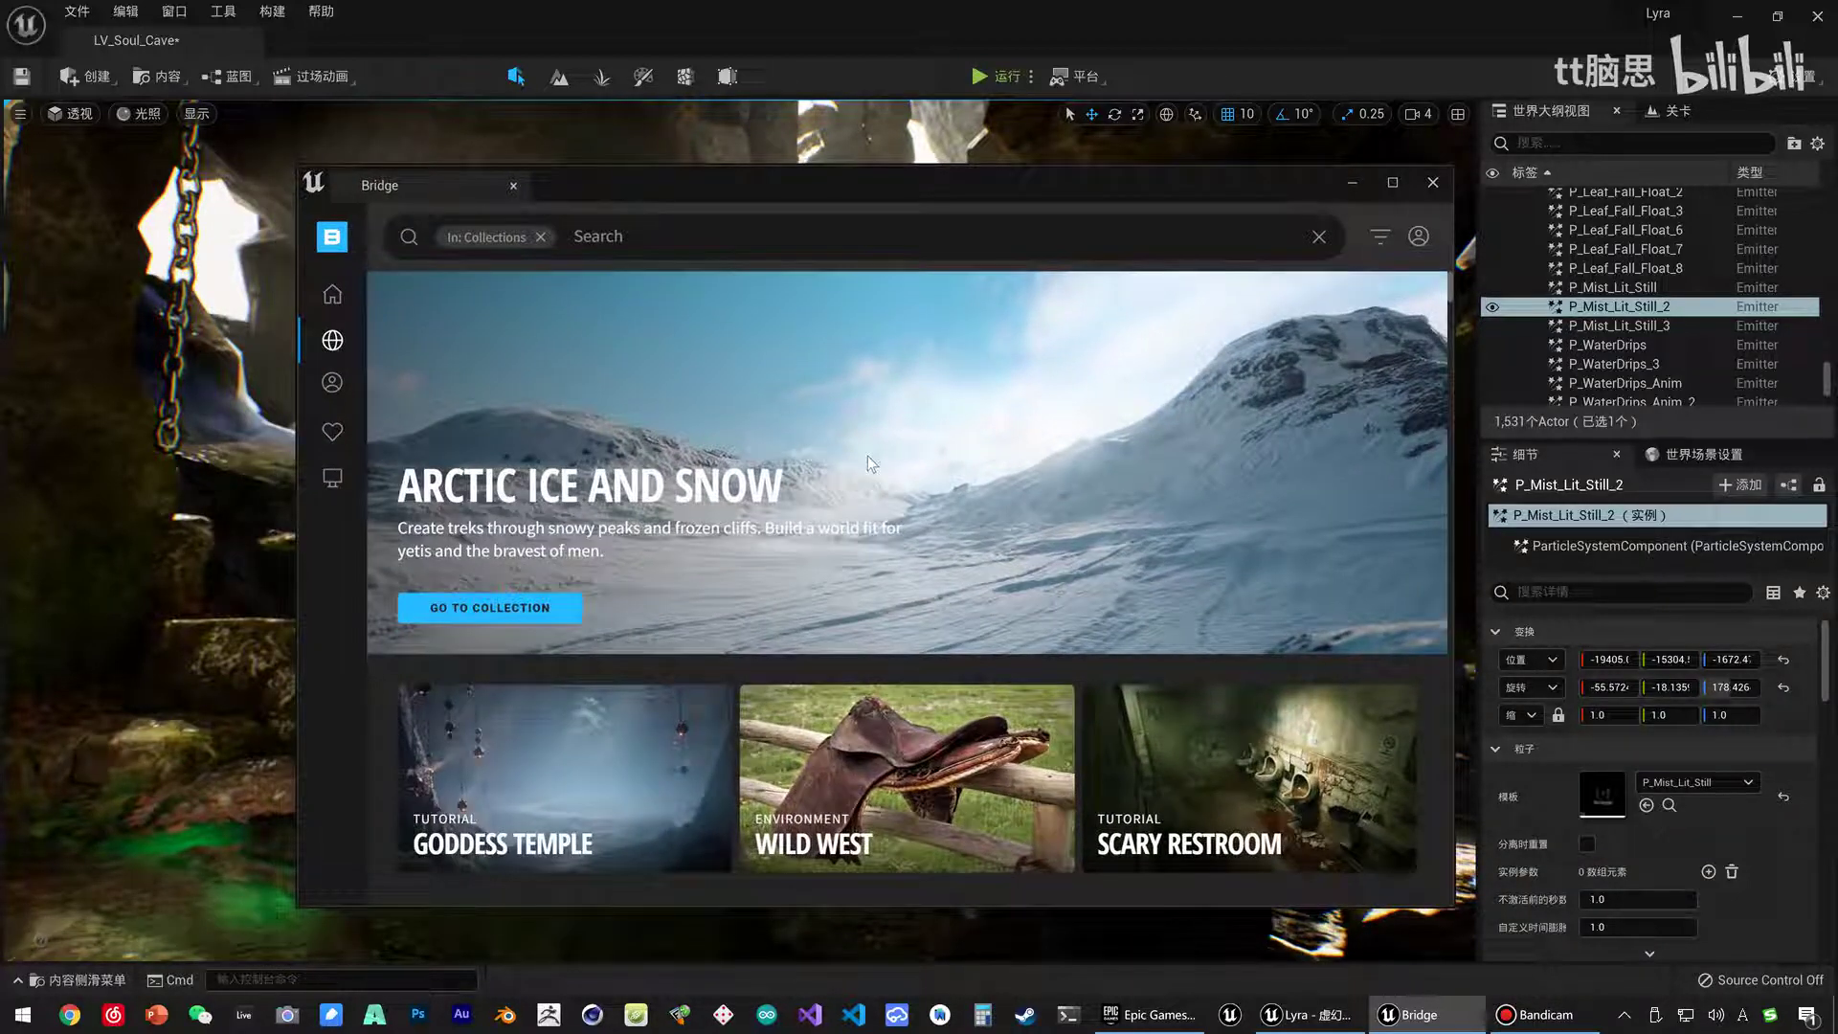
mouse_move(354, 359)
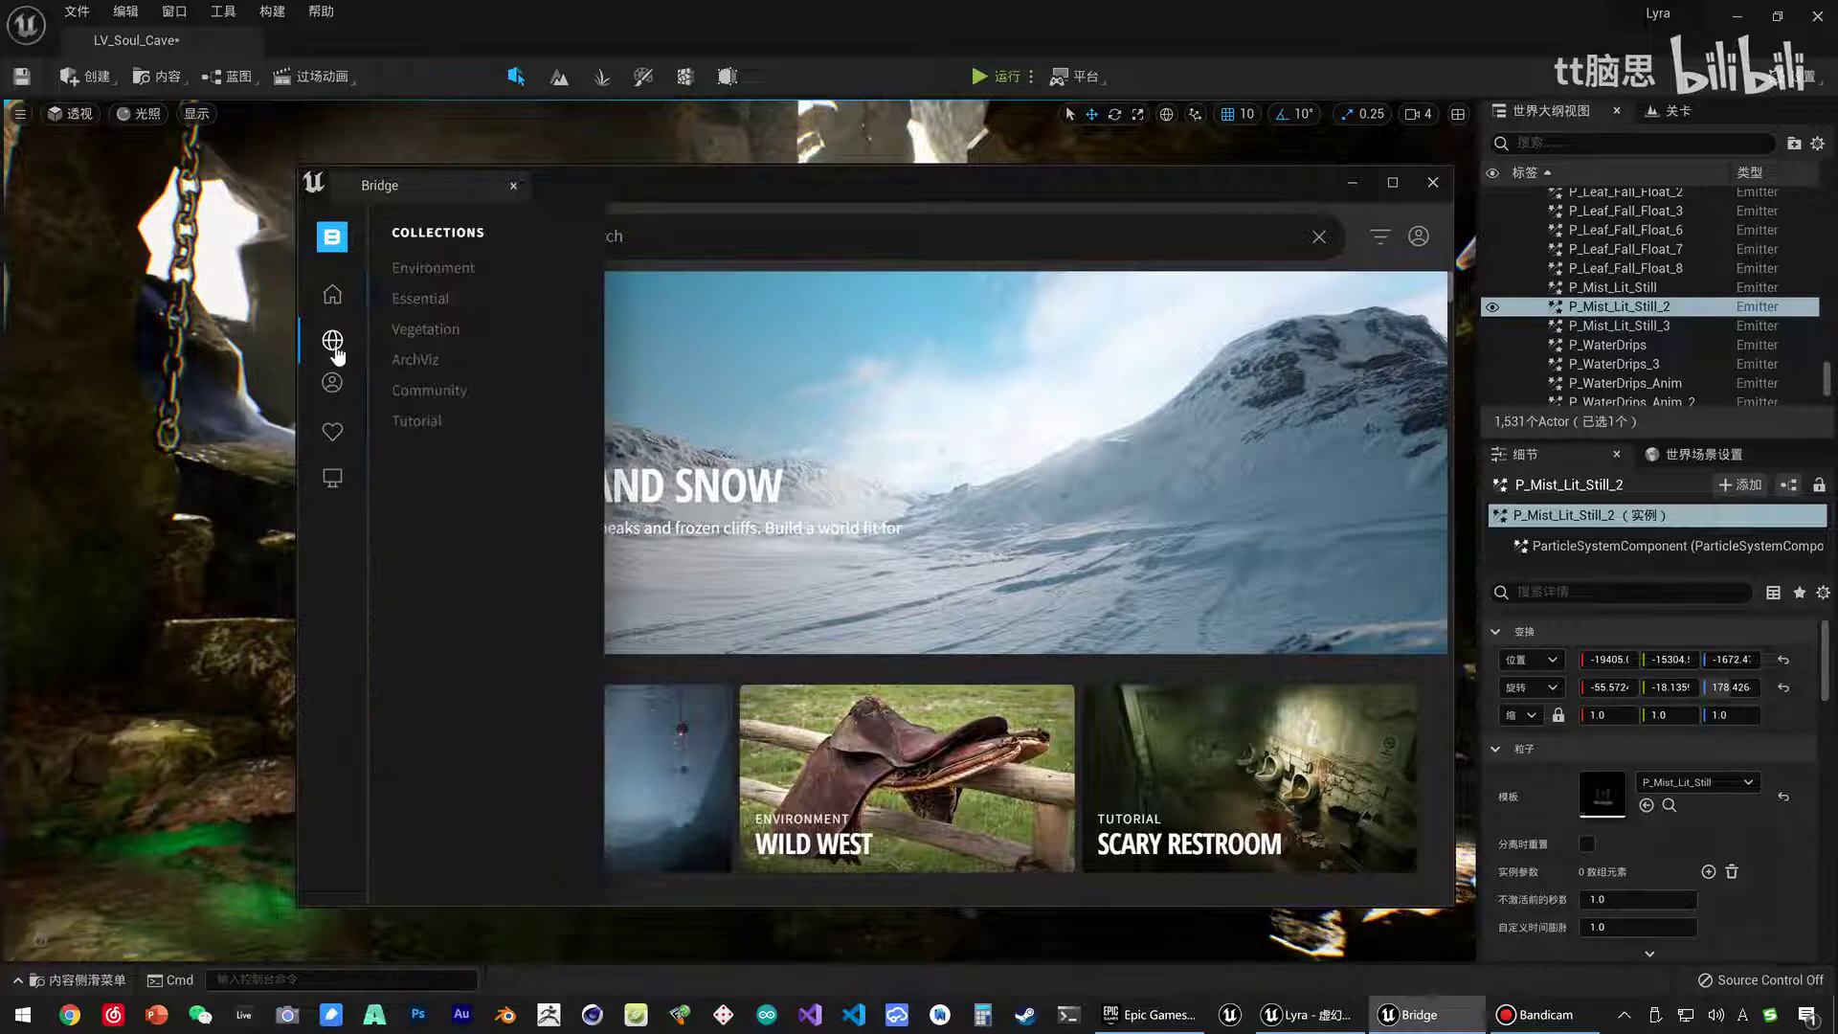
left_click(439, 277)
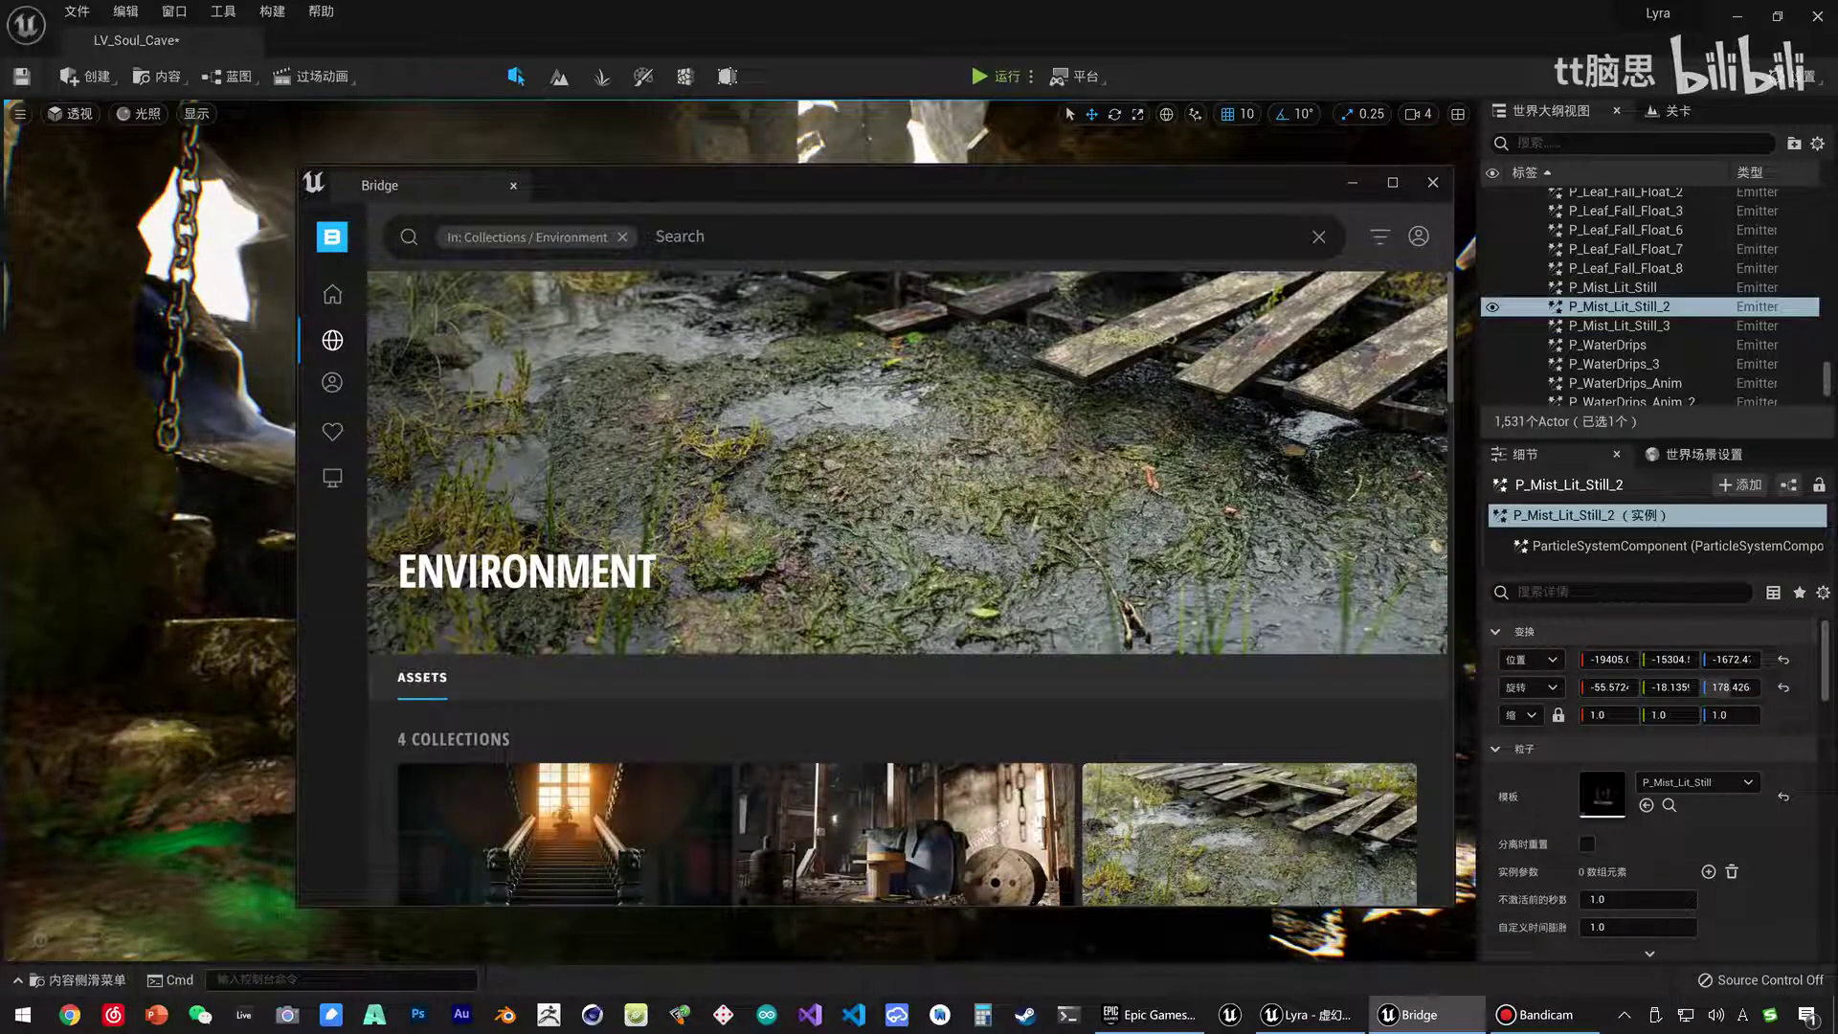
mouse_move(713, 176)
left_mouse_down()
mouse_move(945, 652)
mouse_move(816, 175)
left_mouse_up()
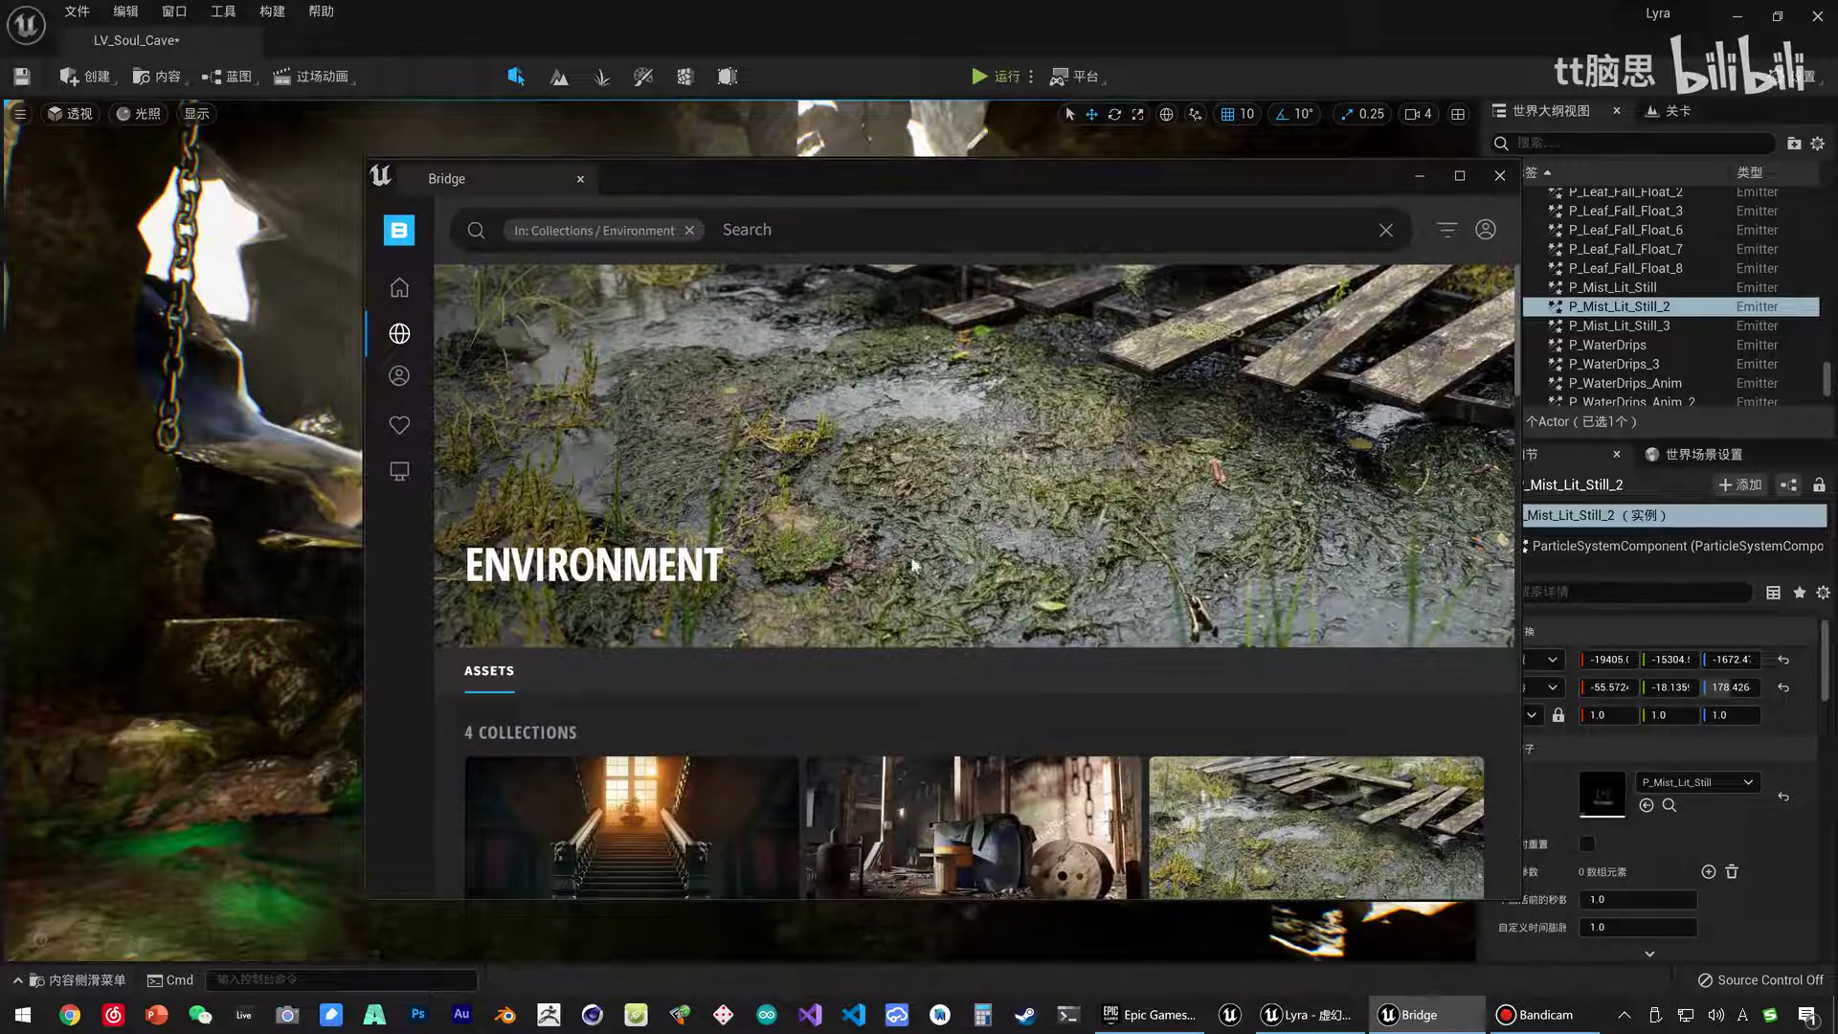
mouse_move(392, 337)
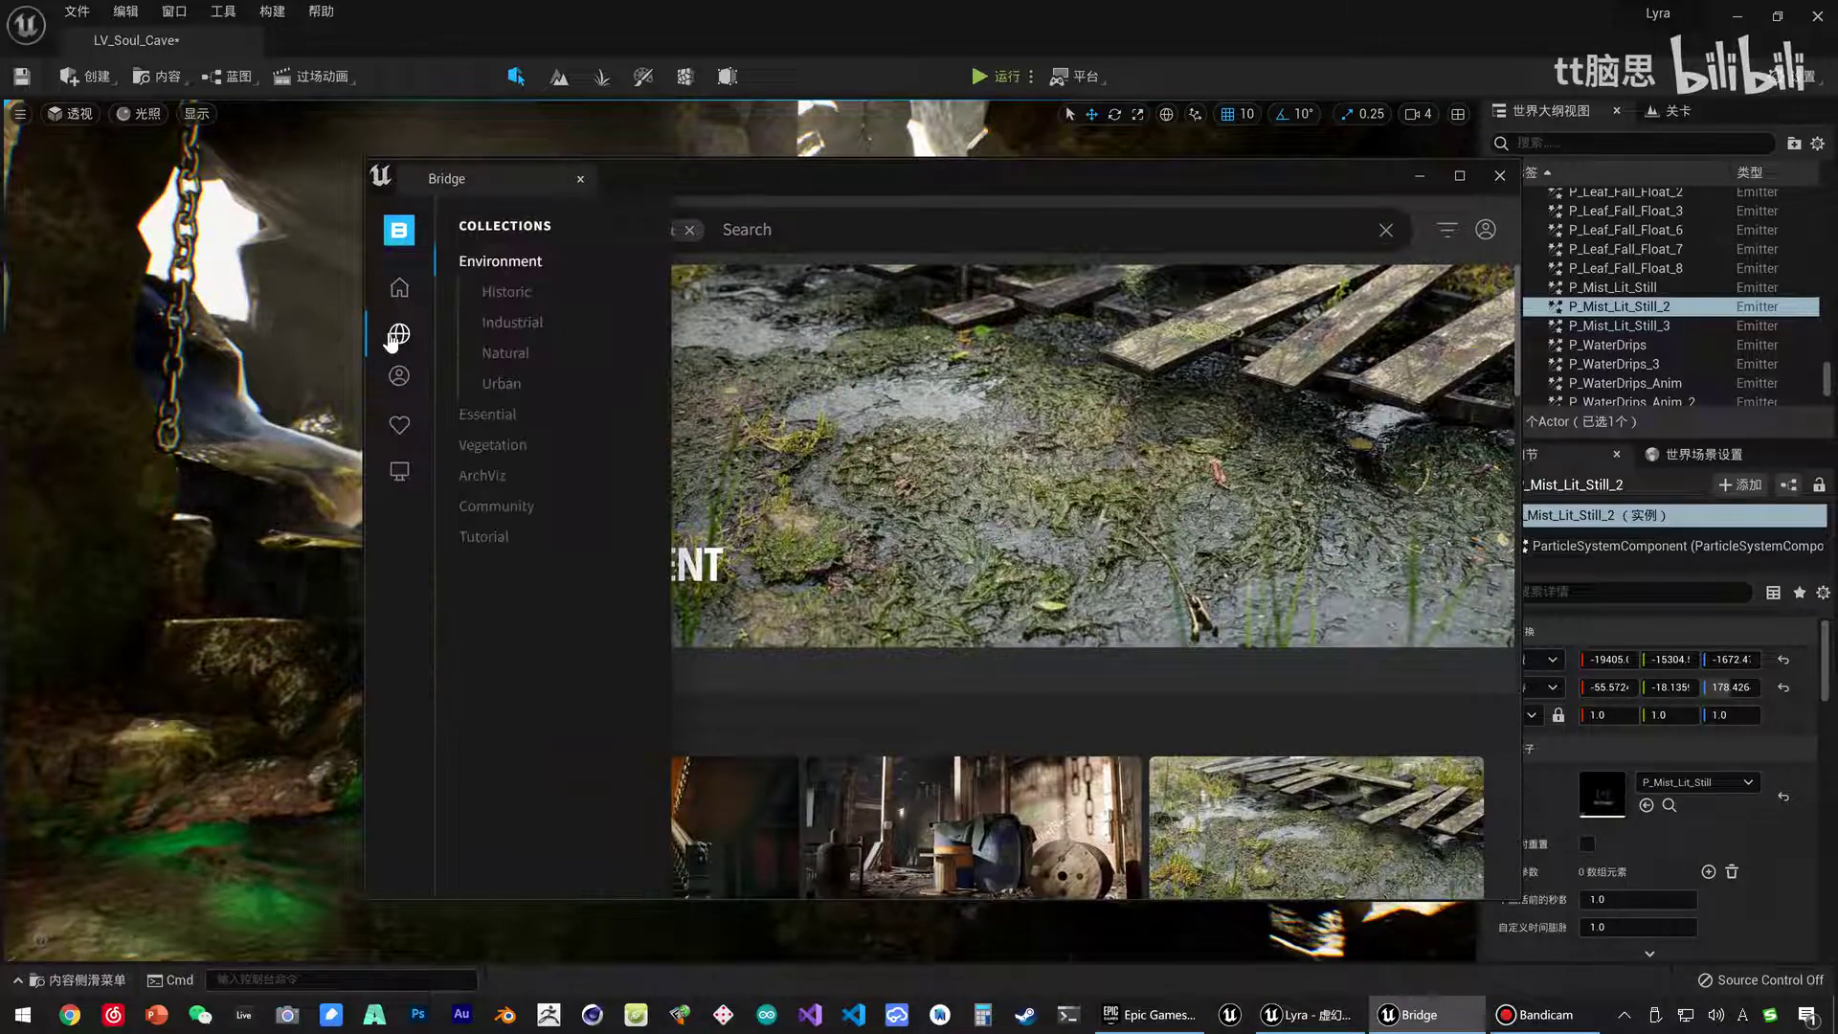
left_click(518, 362)
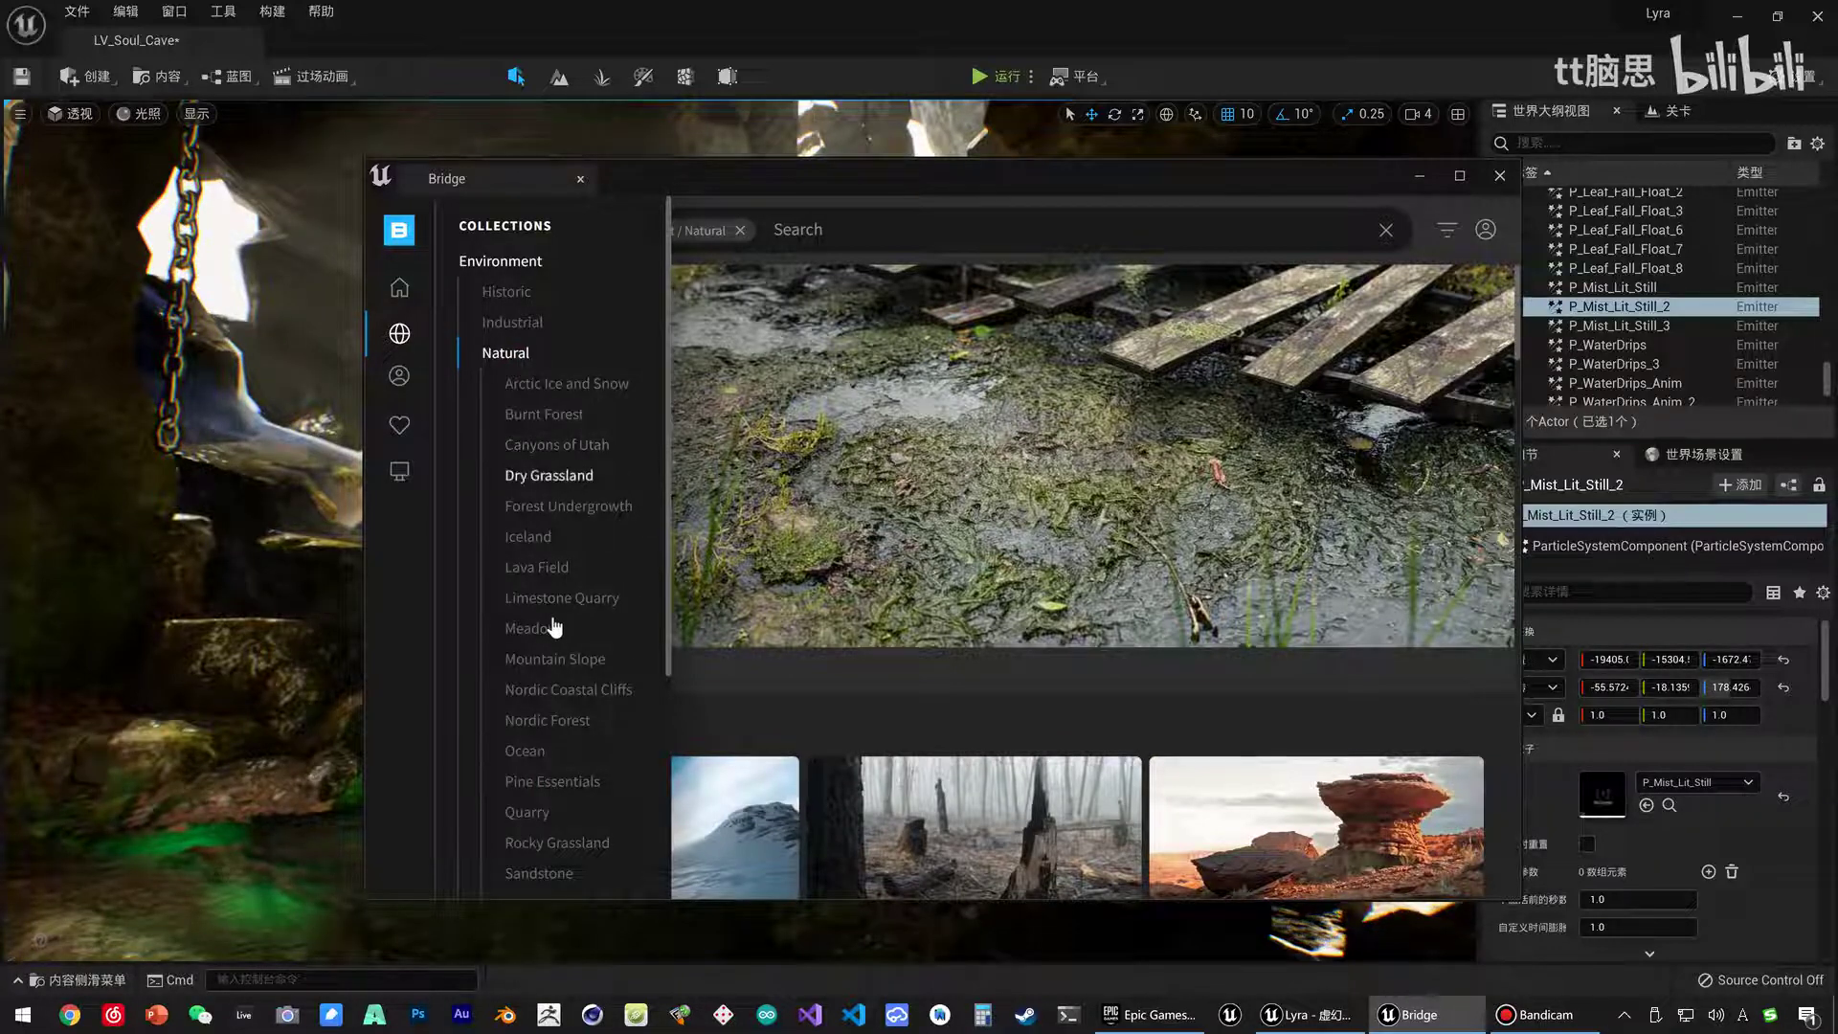
scroll(587, 608, "down", 1)
scroll(587, 600, "down", 1)
left_click(589, 498)
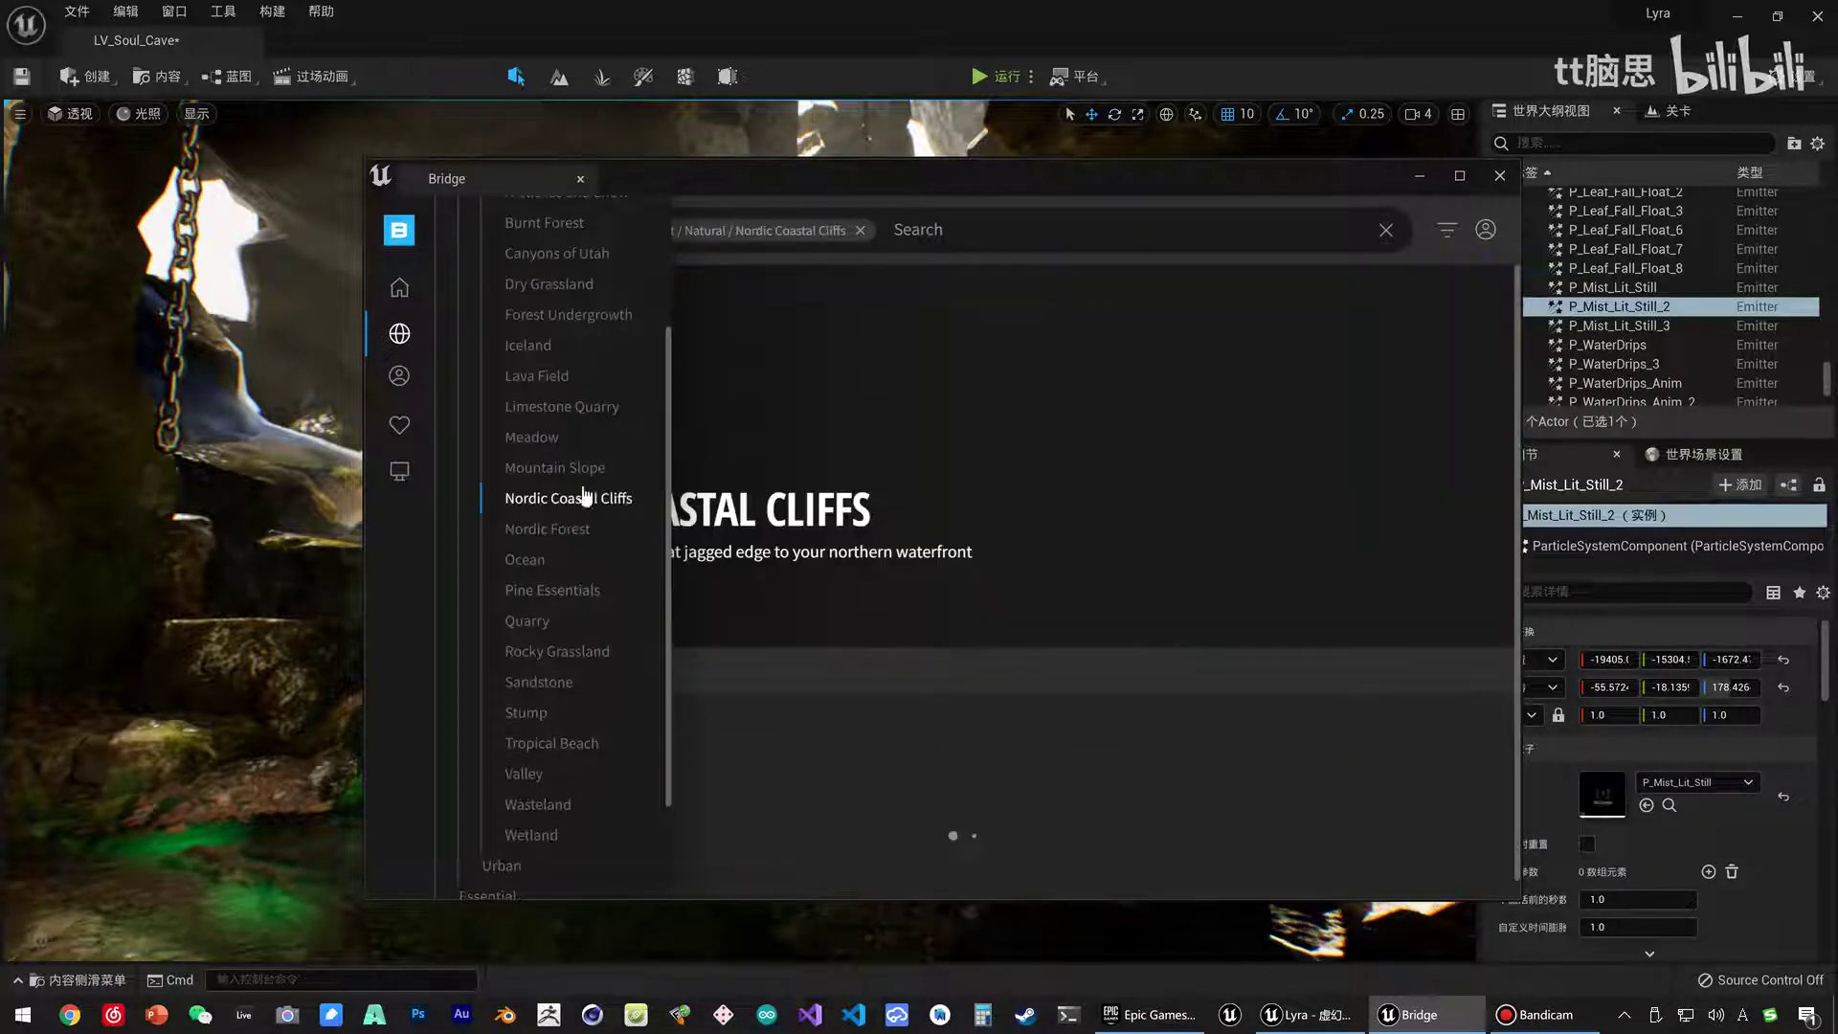
left_click(586, 410)
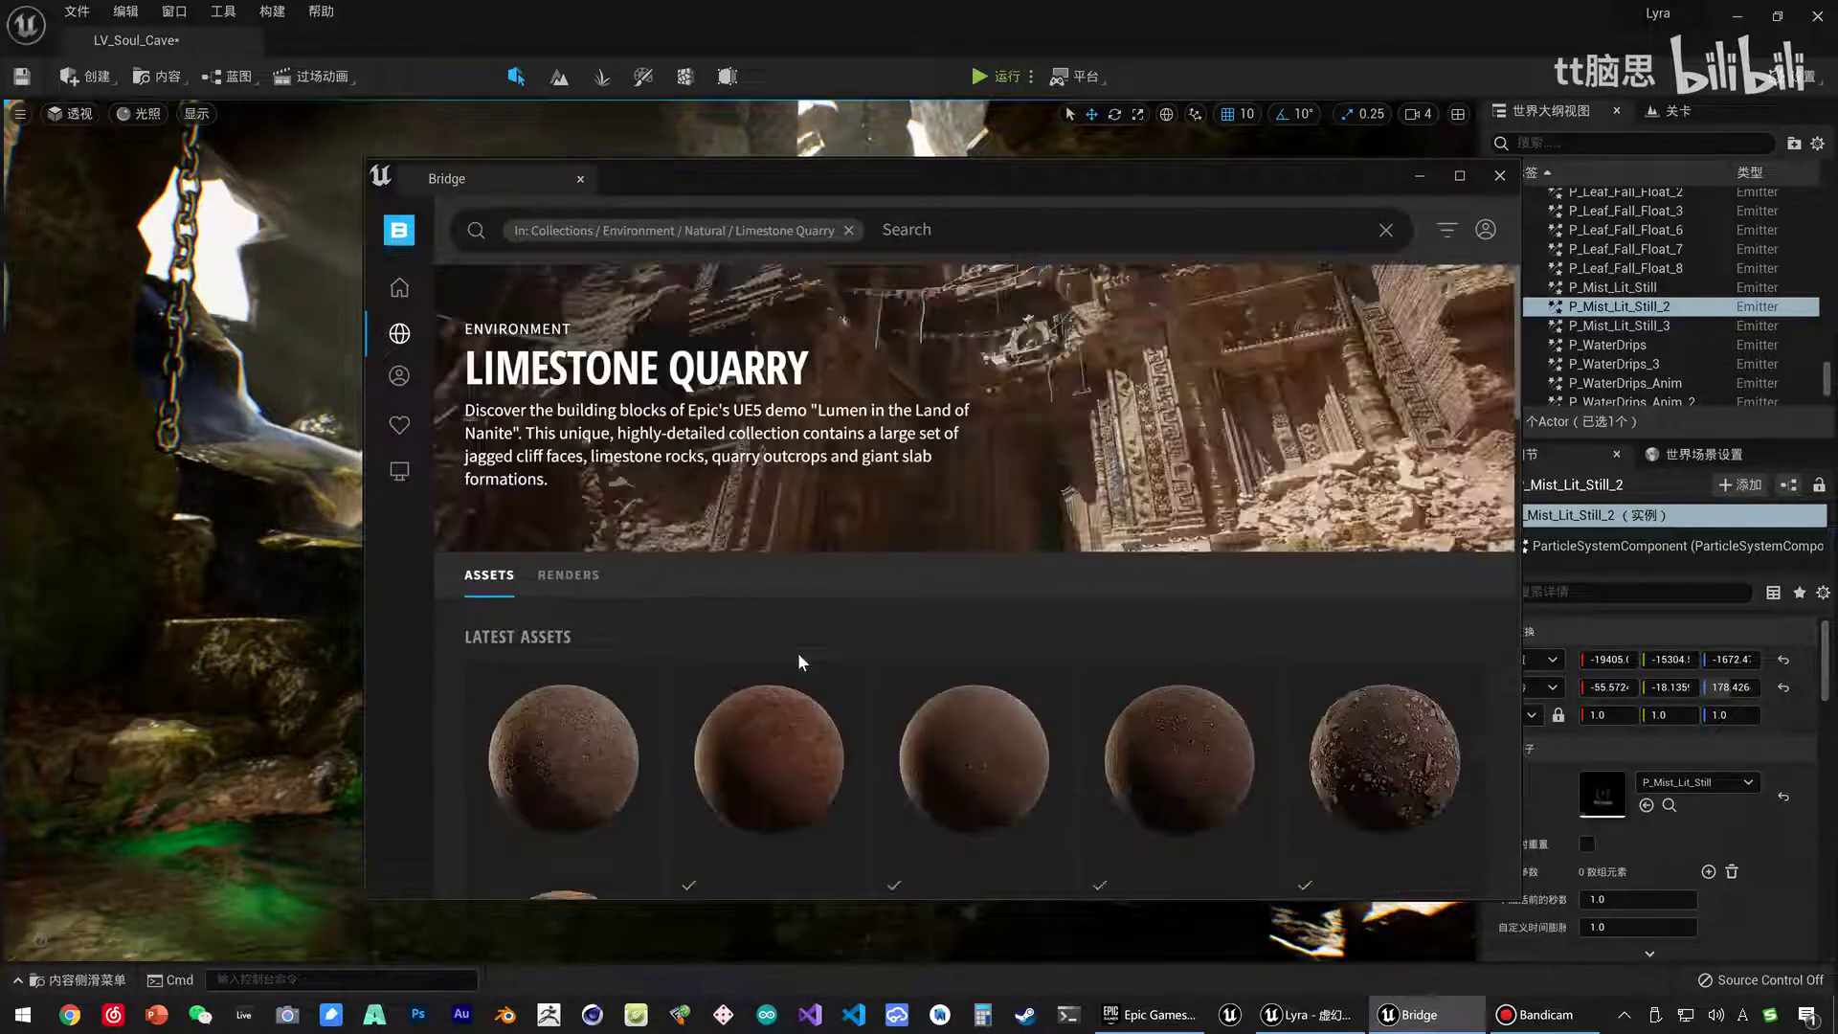
Open the Small Limestone Rocks Pack details from the Limestone Quarry asset grid.
scroll(799, 651, "down", 3)
scroll(760, 493, "up", 1)
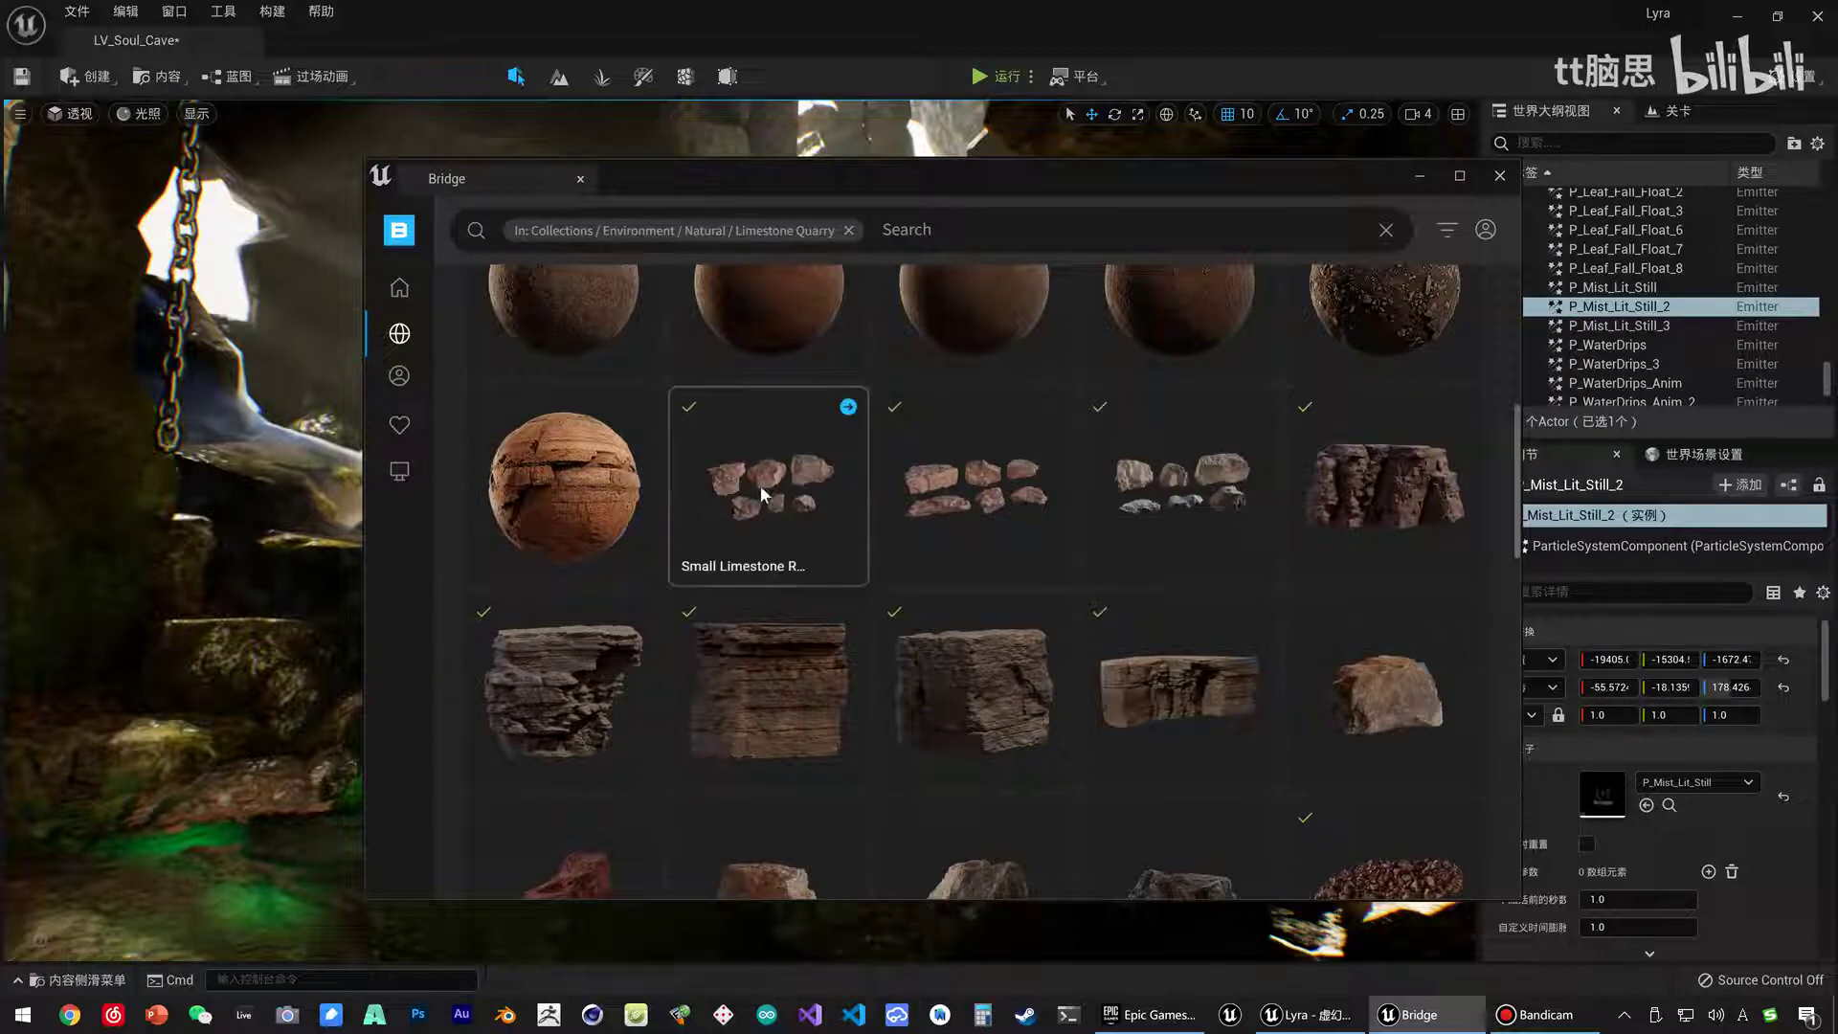
scroll(761, 492, "down", 1)
scroll(761, 492, "up", 2)
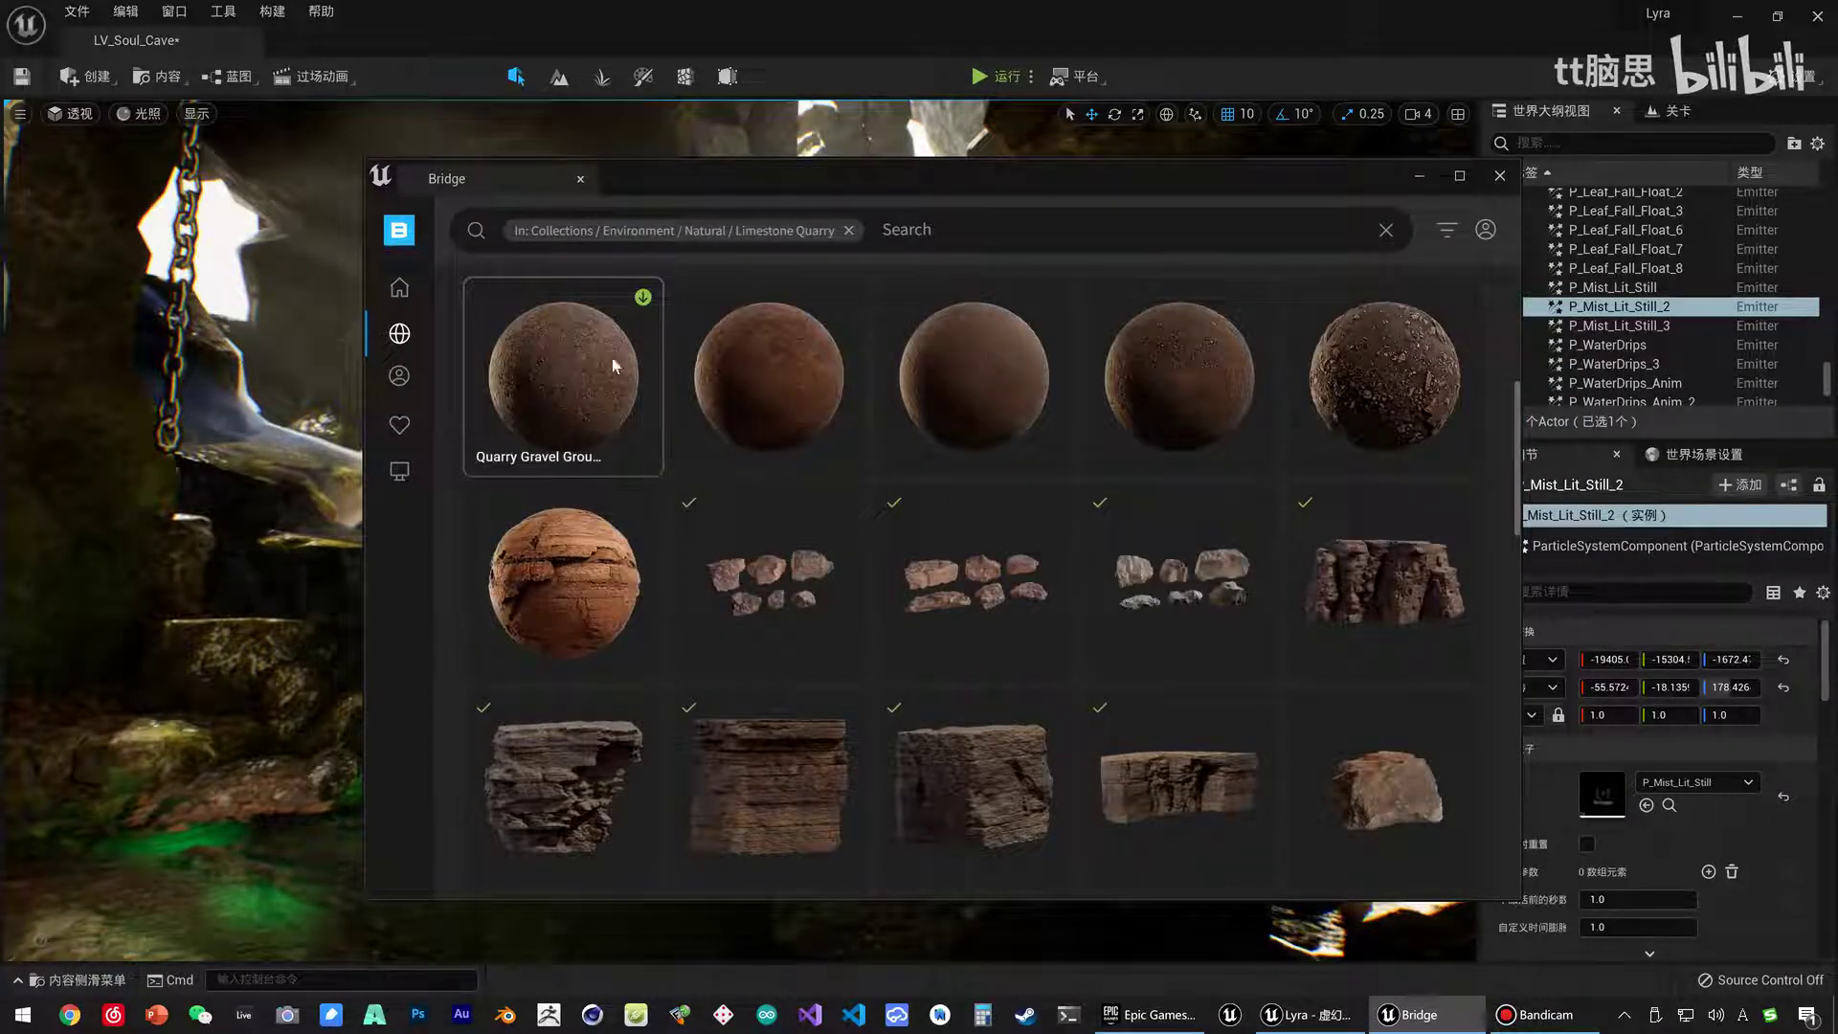
left_click(763, 584)
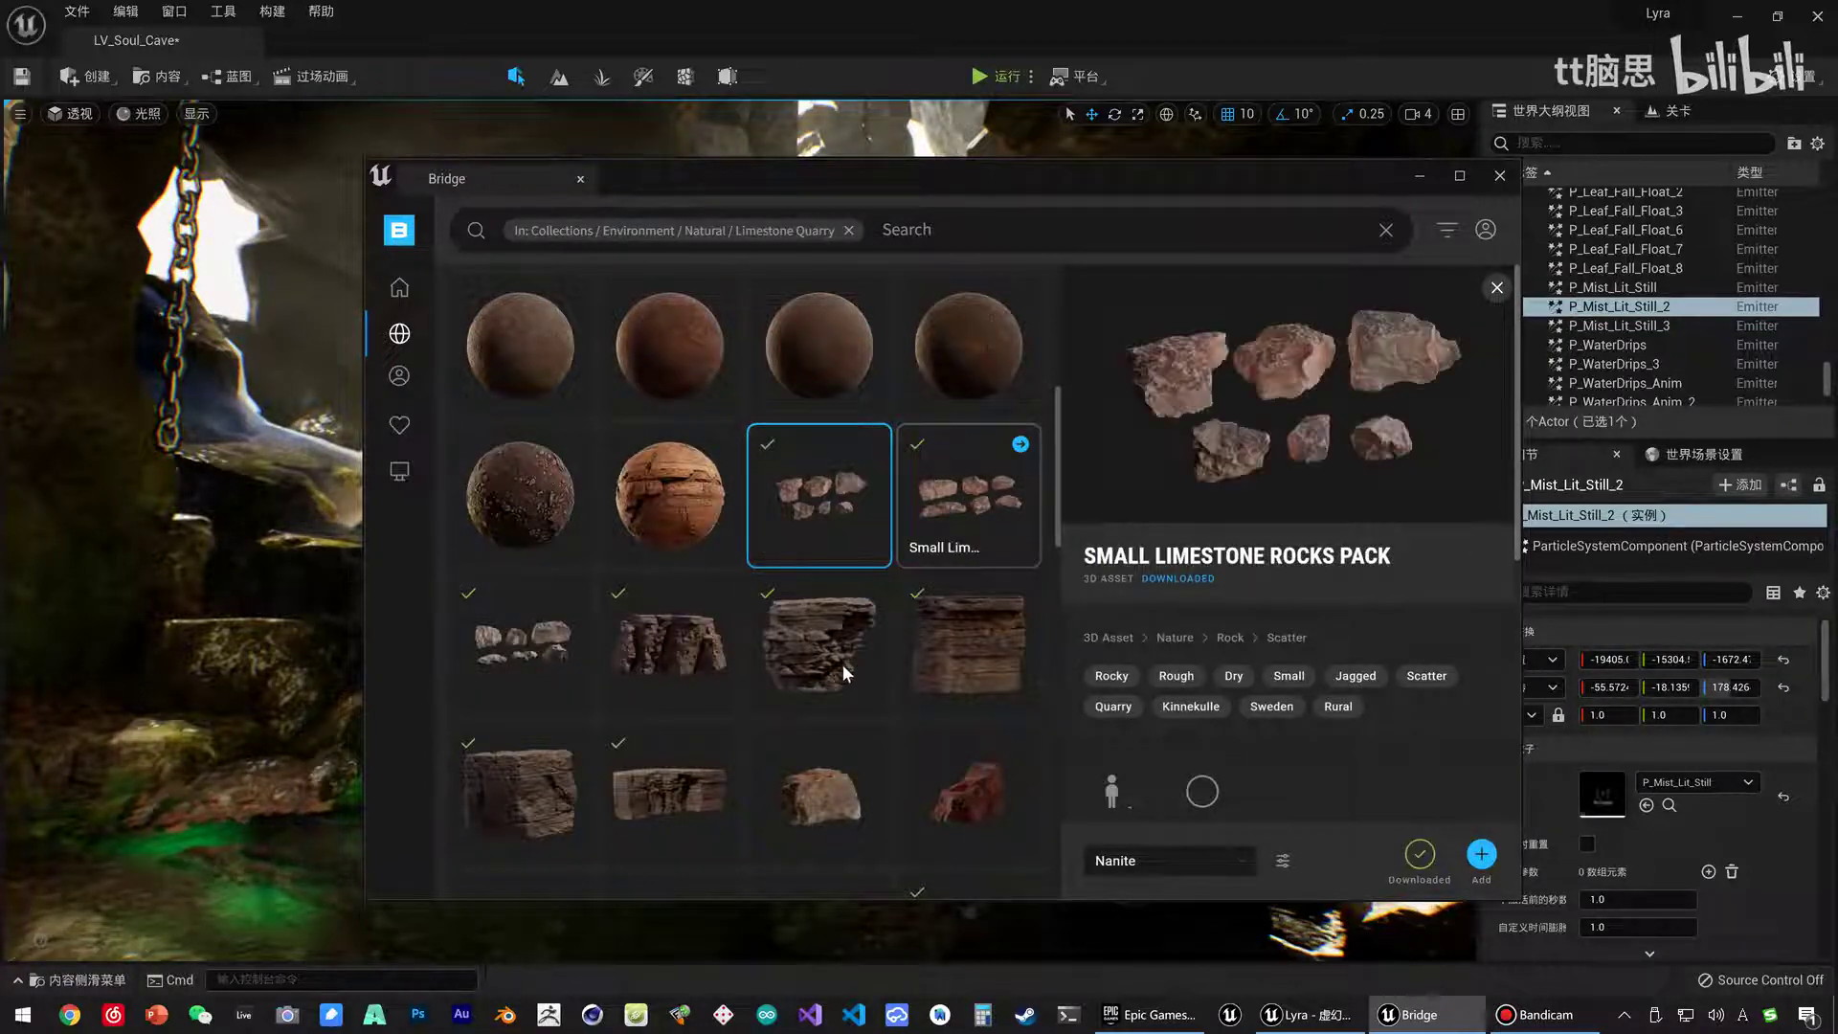
Open the Quarry Cliff asset details and expand its quality dropdown.
left_click(705, 659)
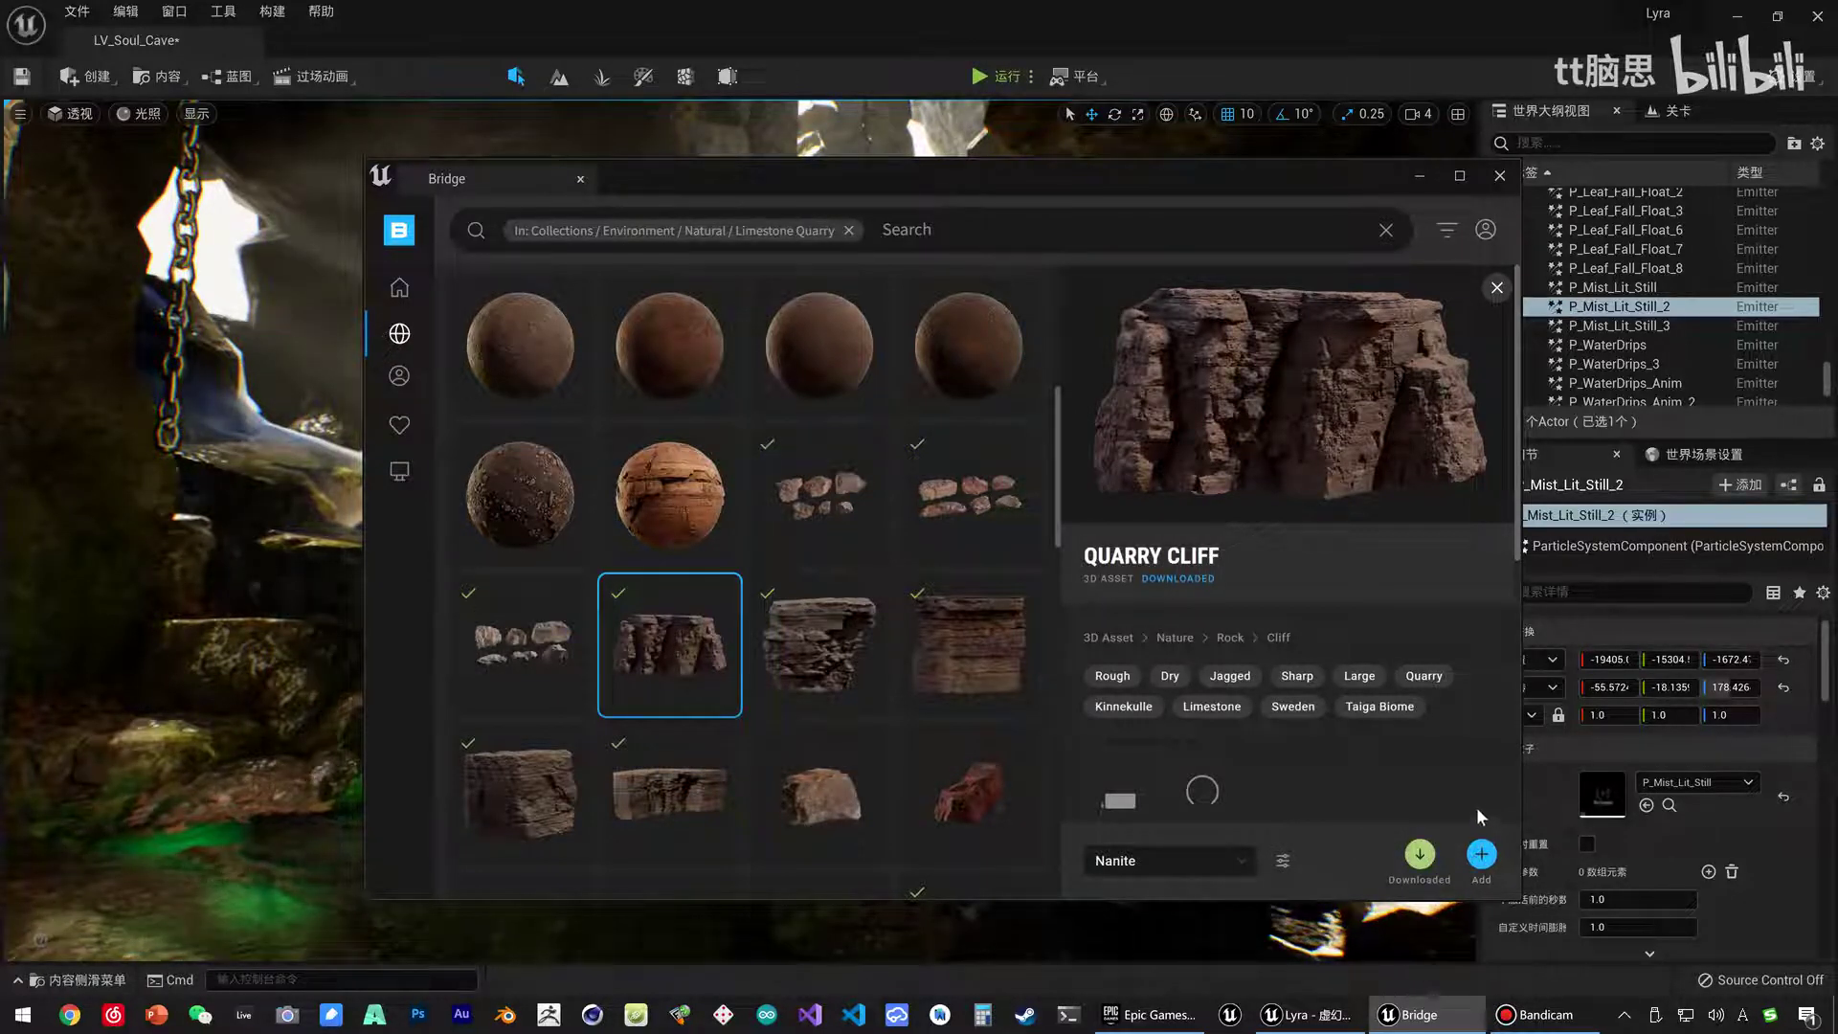
left_click(1241, 864)
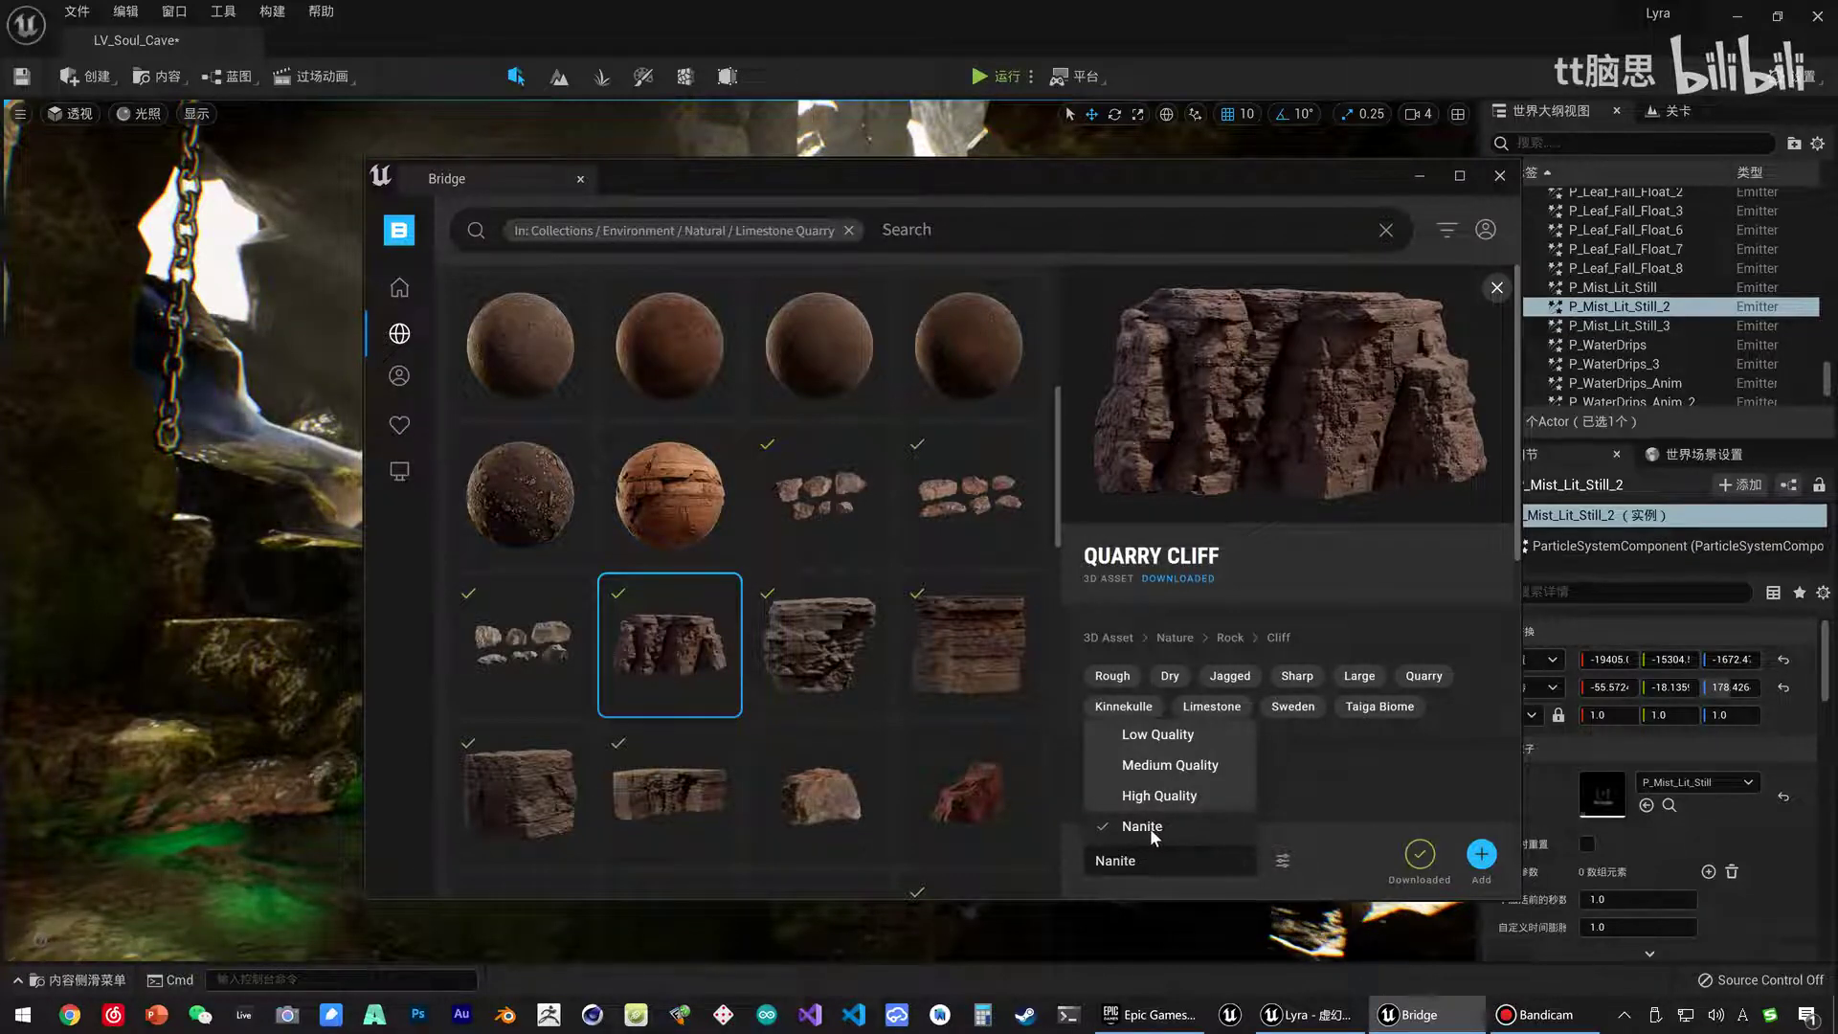
Keep Nanite quality and add Quarry Cliff to the Unreal project.
left_click(1119, 819)
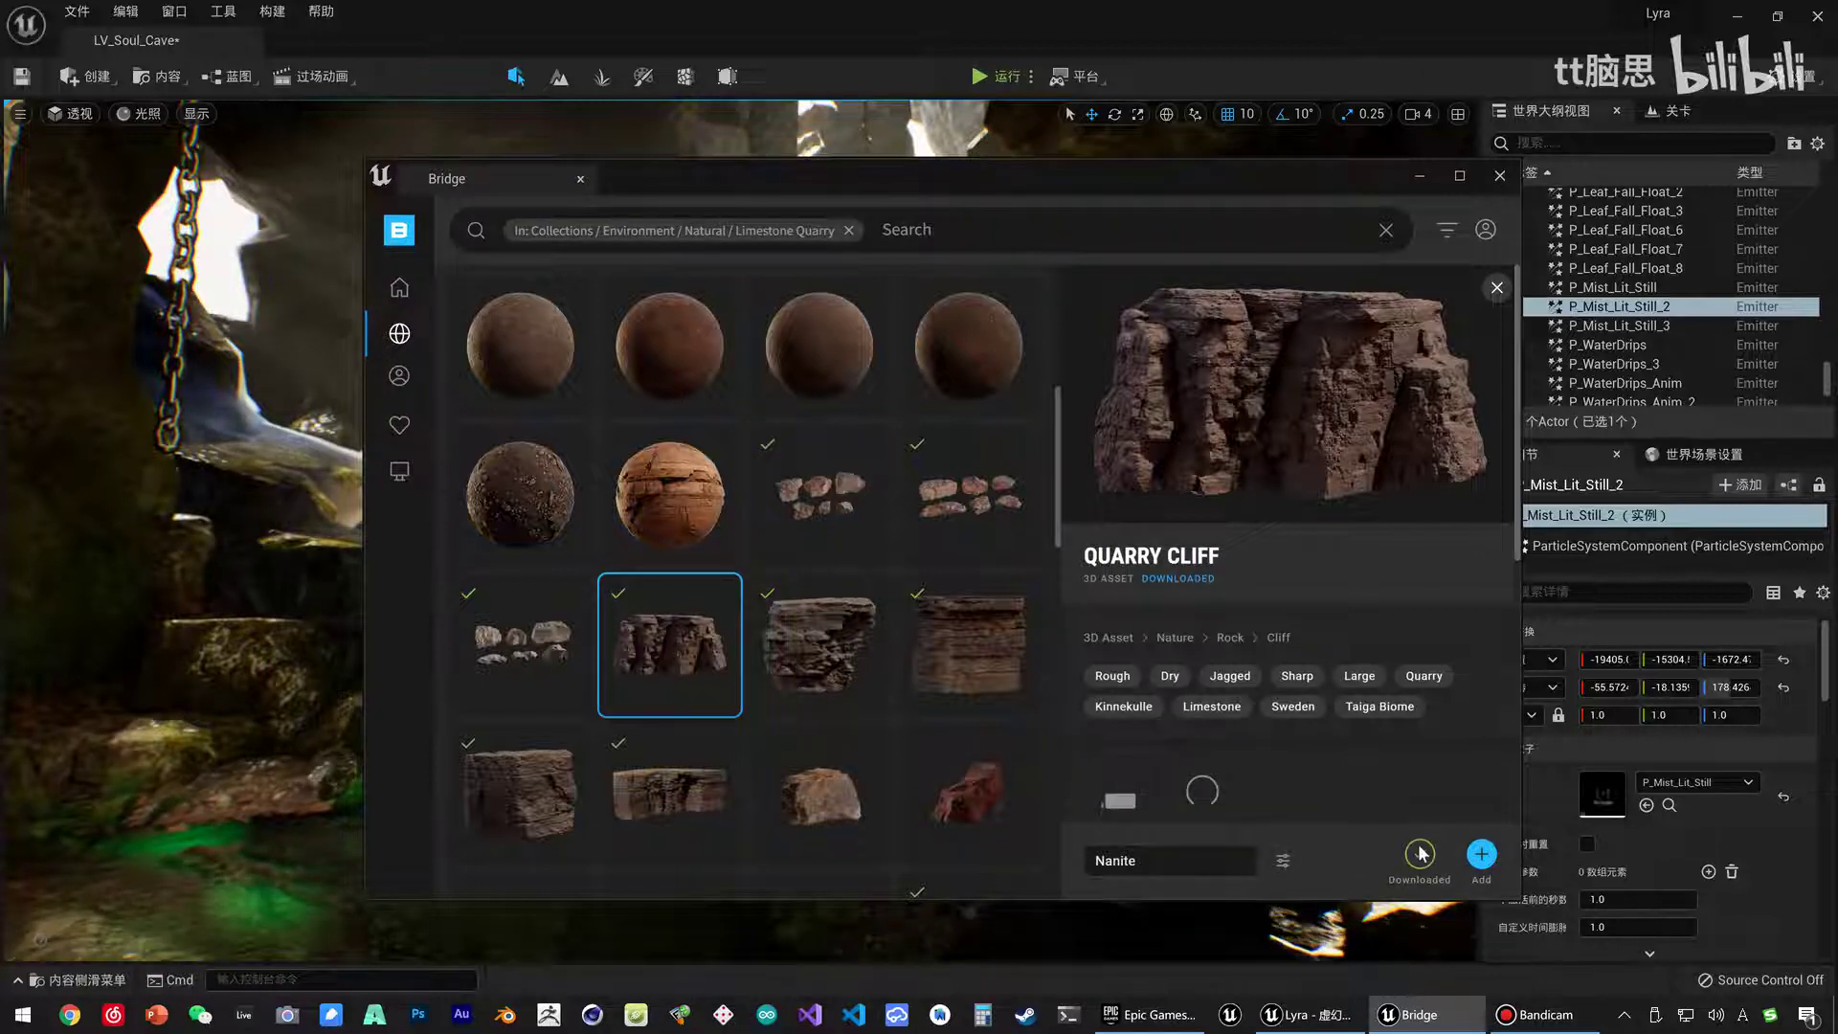
left_click(1482, 857)
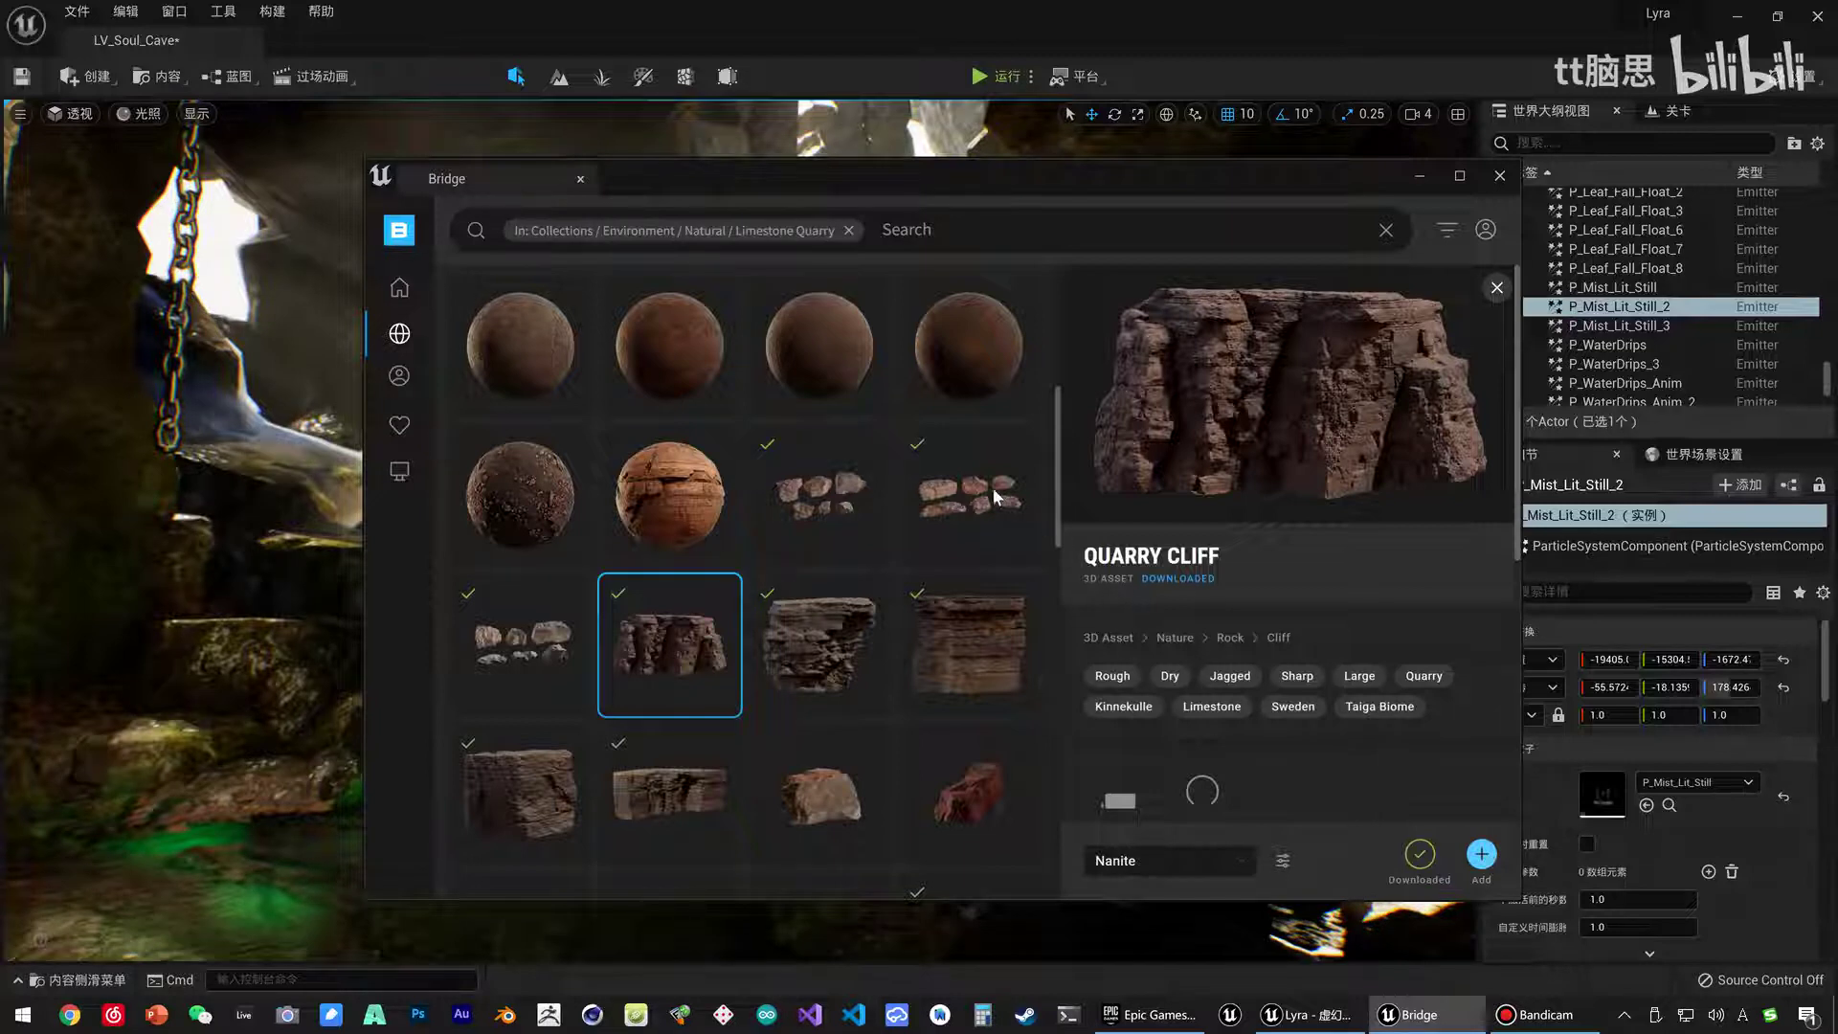
Hide Bridge and browse to Megascans > 3D_Assets > Quarry_Cliff_uchwaffda in the Content Browser.
left_click(1416, 180)
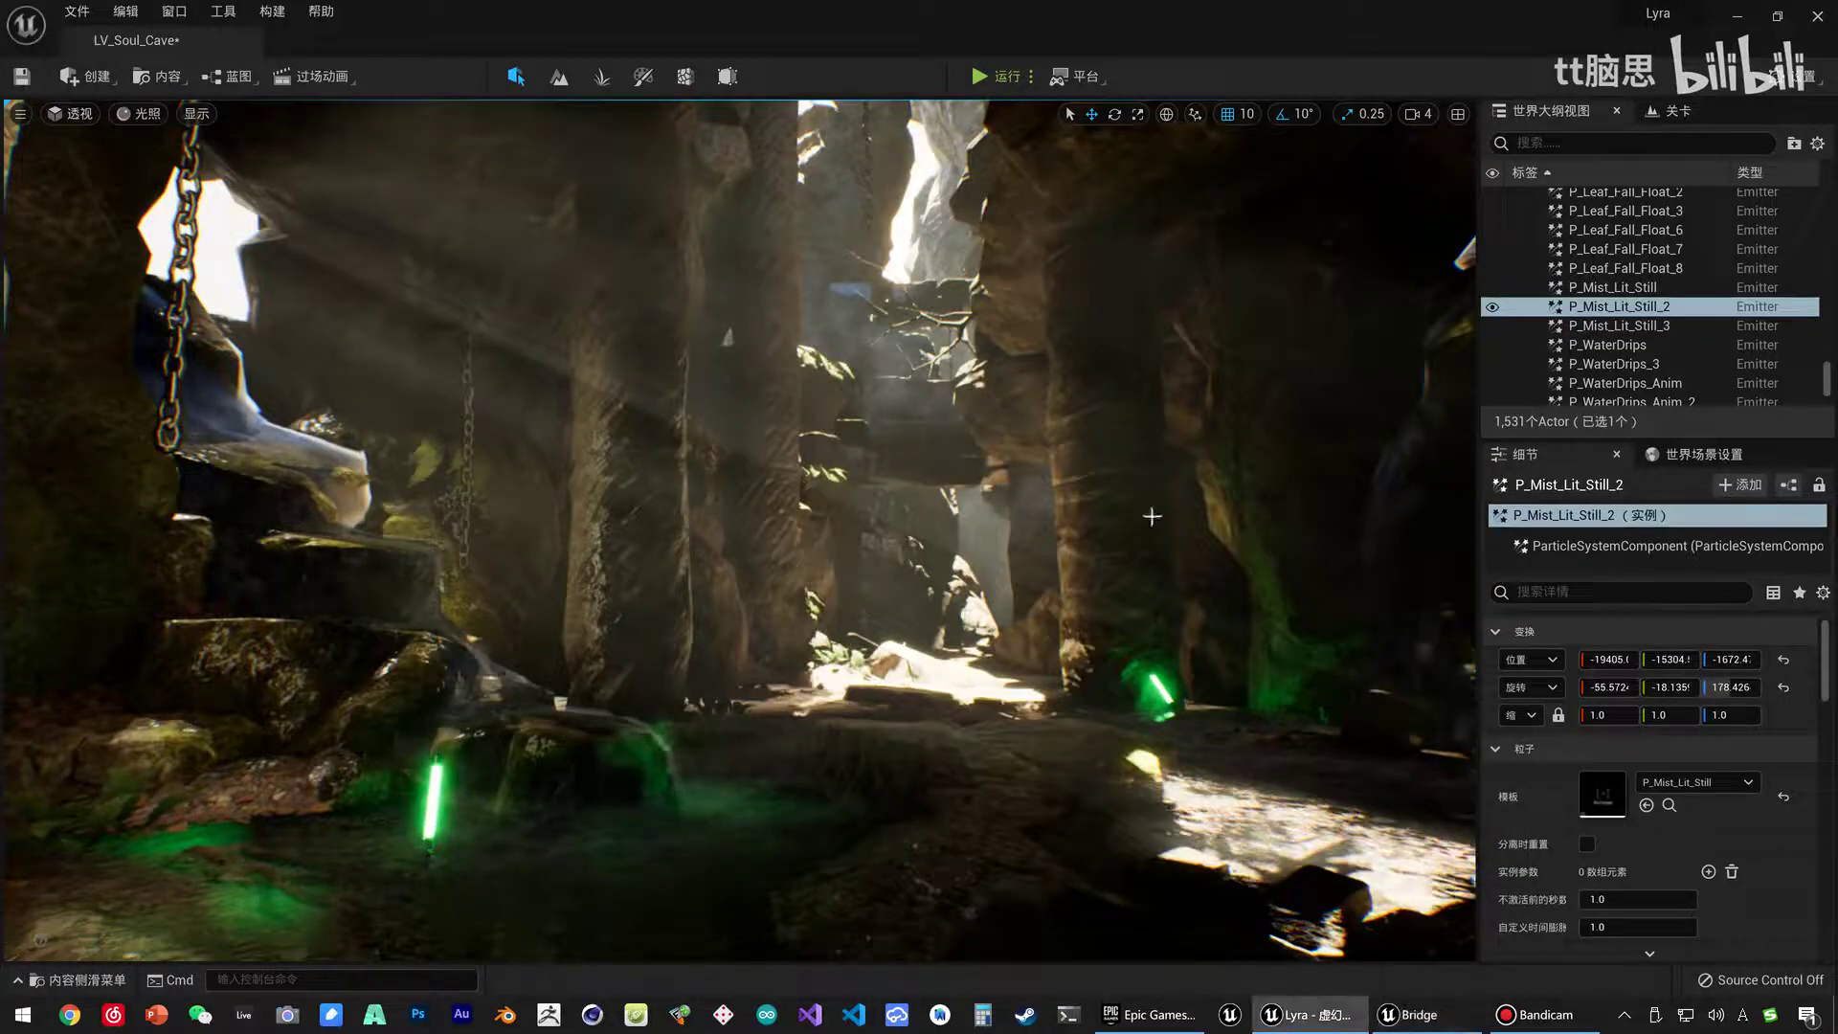
left_click(93, 860)
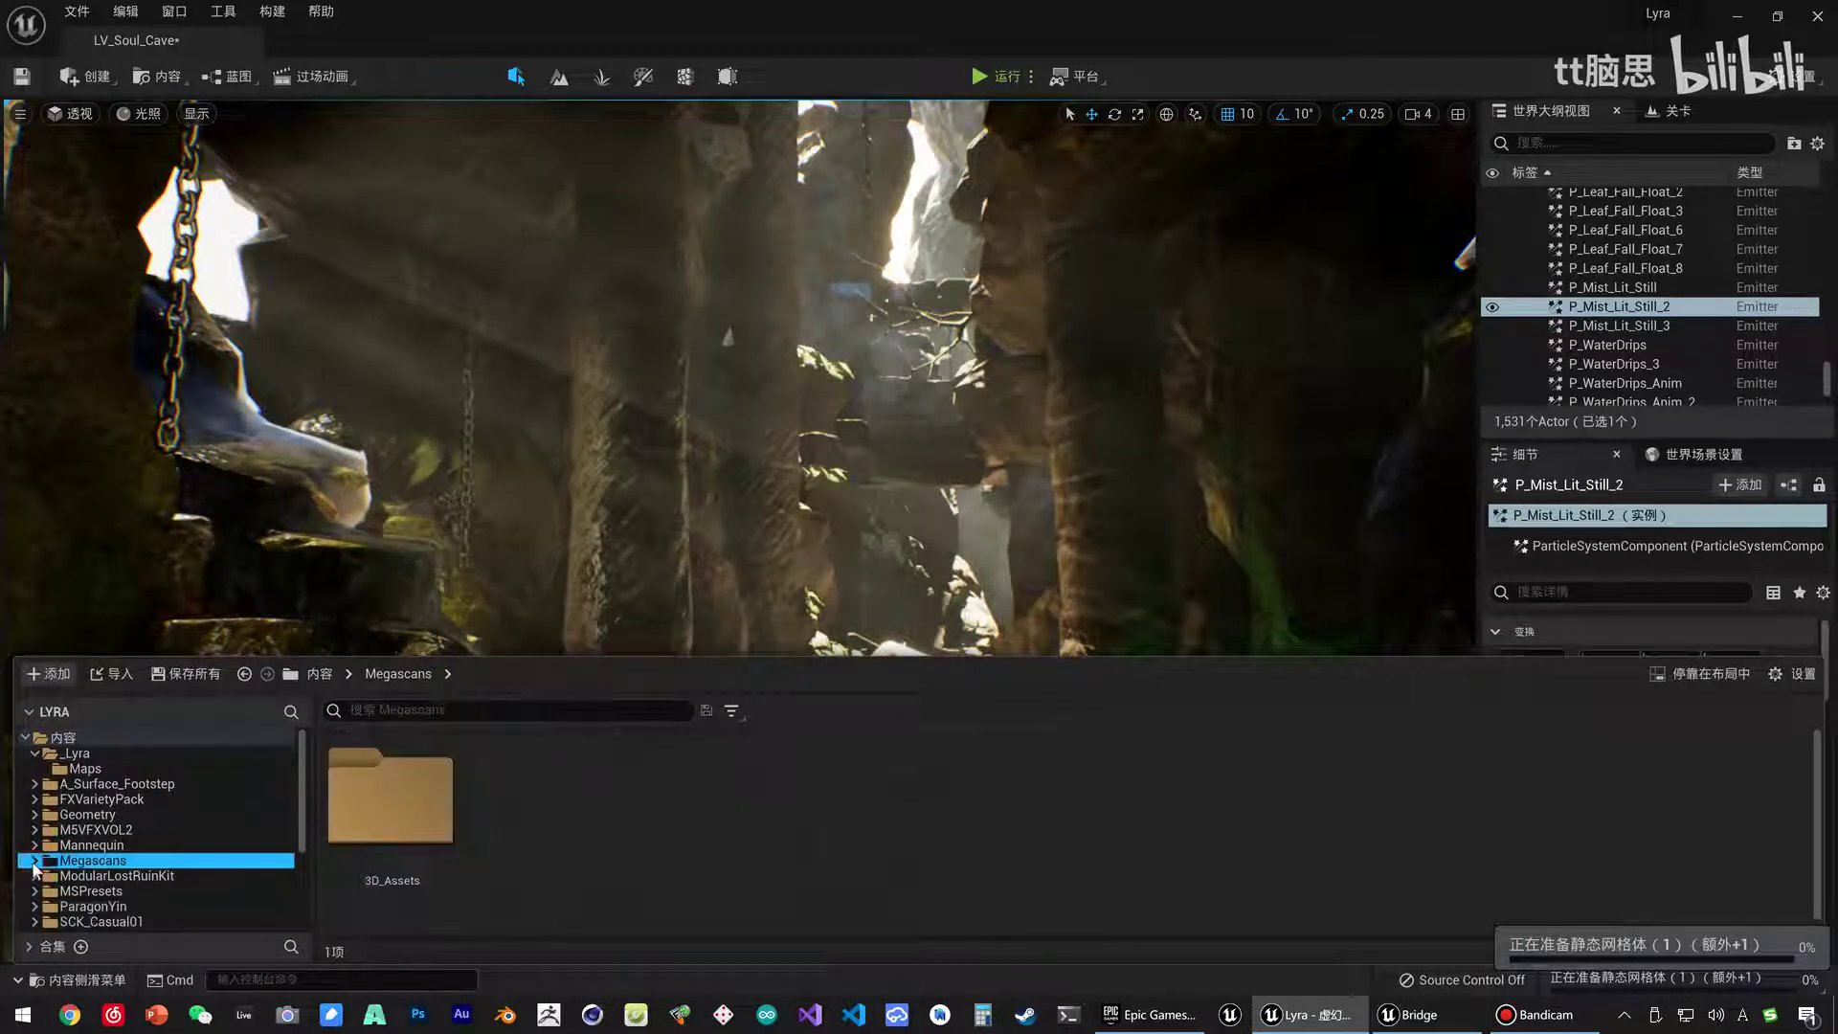
left_click(123, 891)
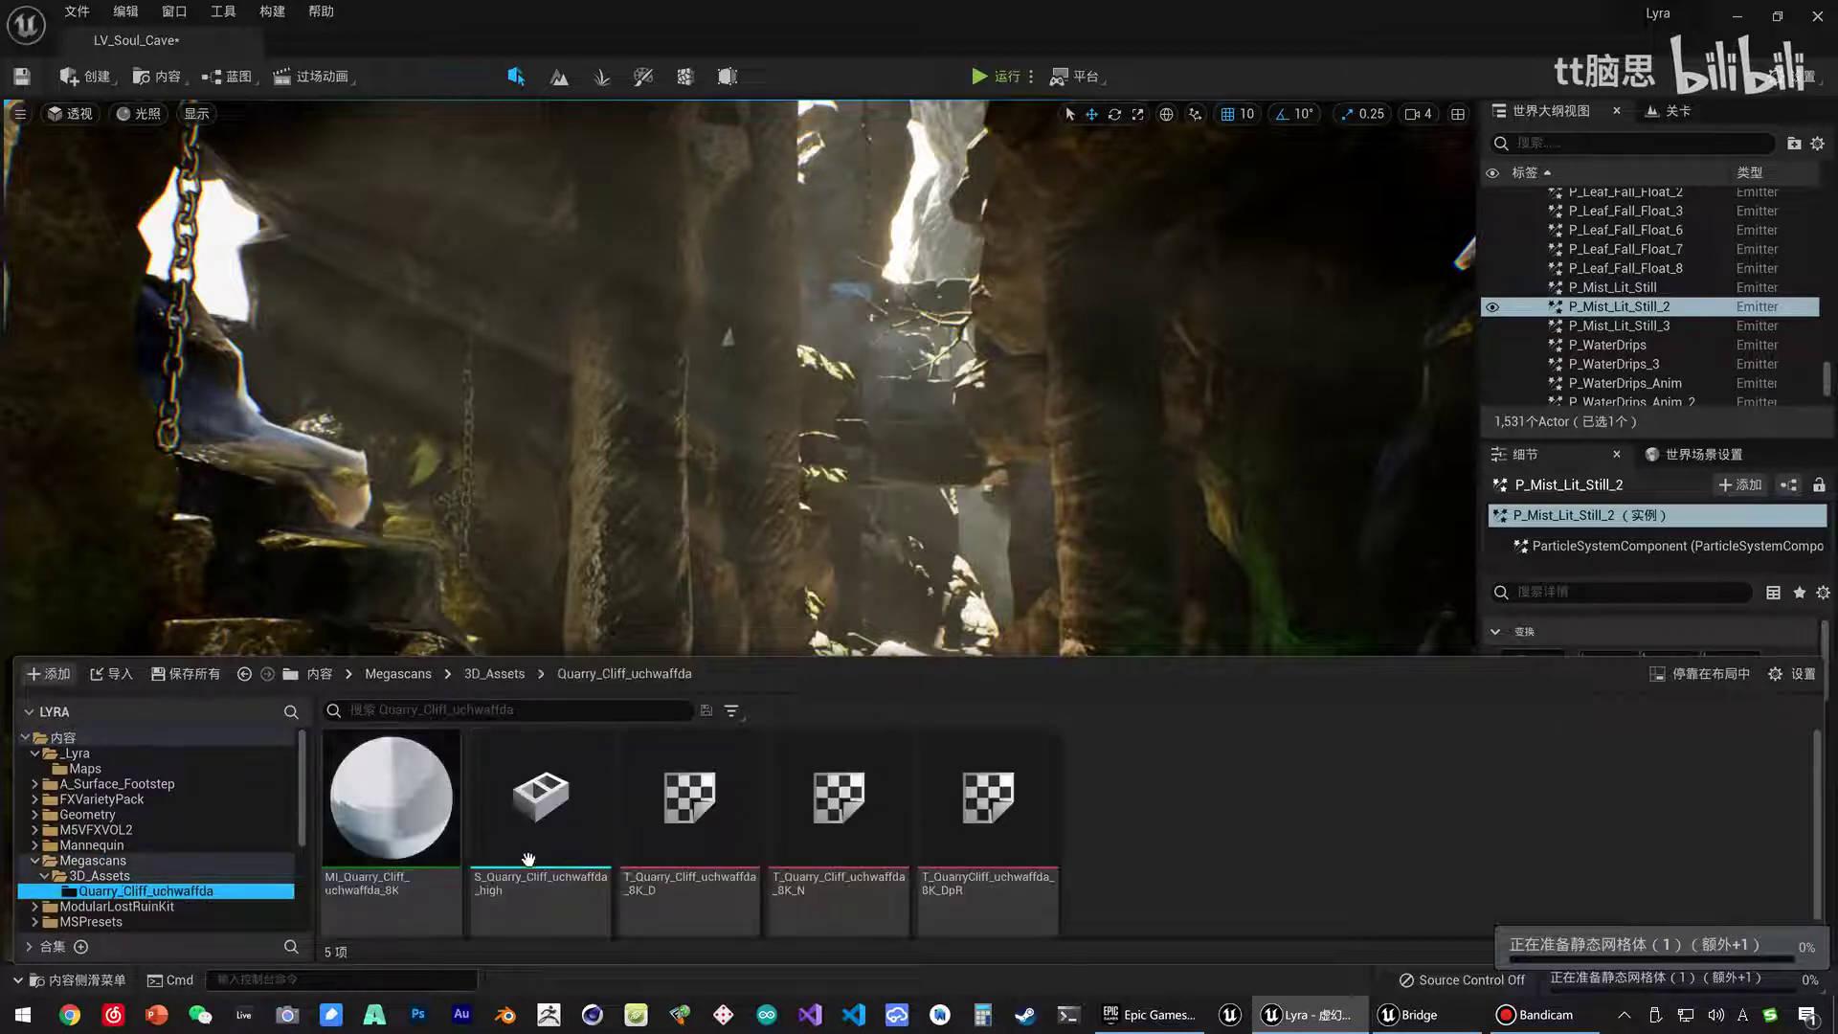
left_click(98, 876)
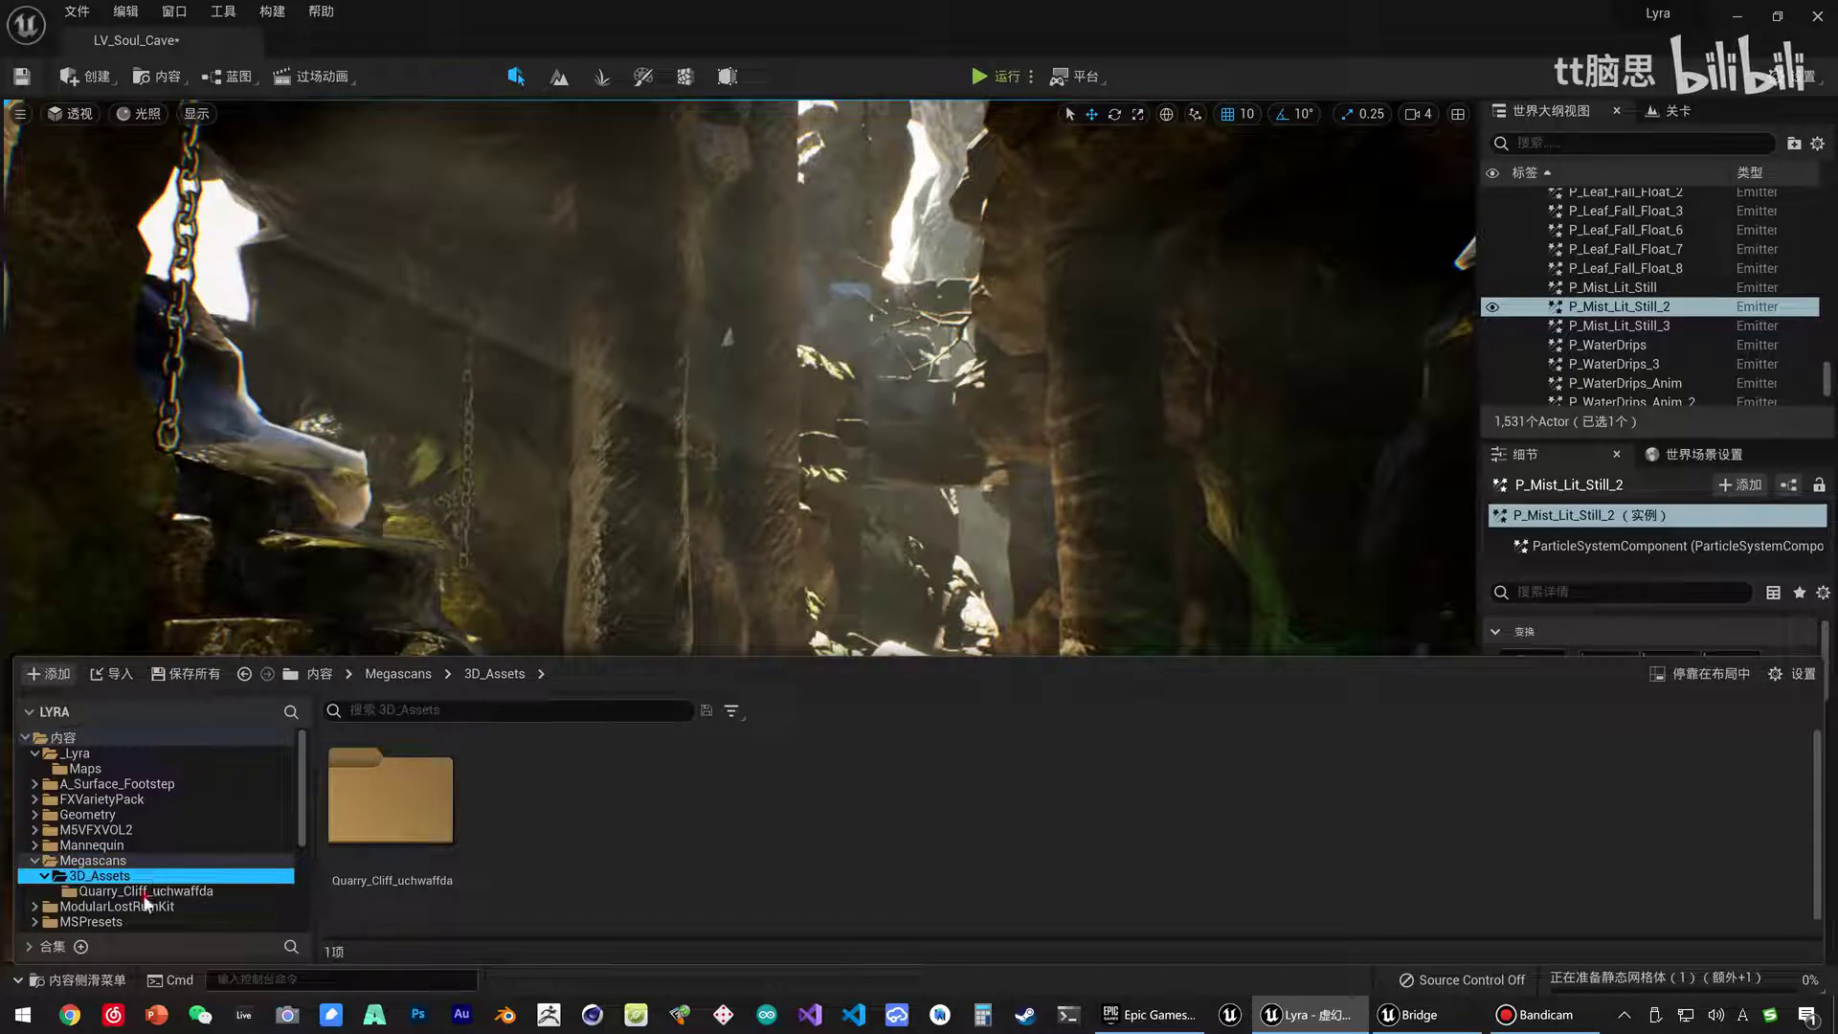
left_click(153, 892)
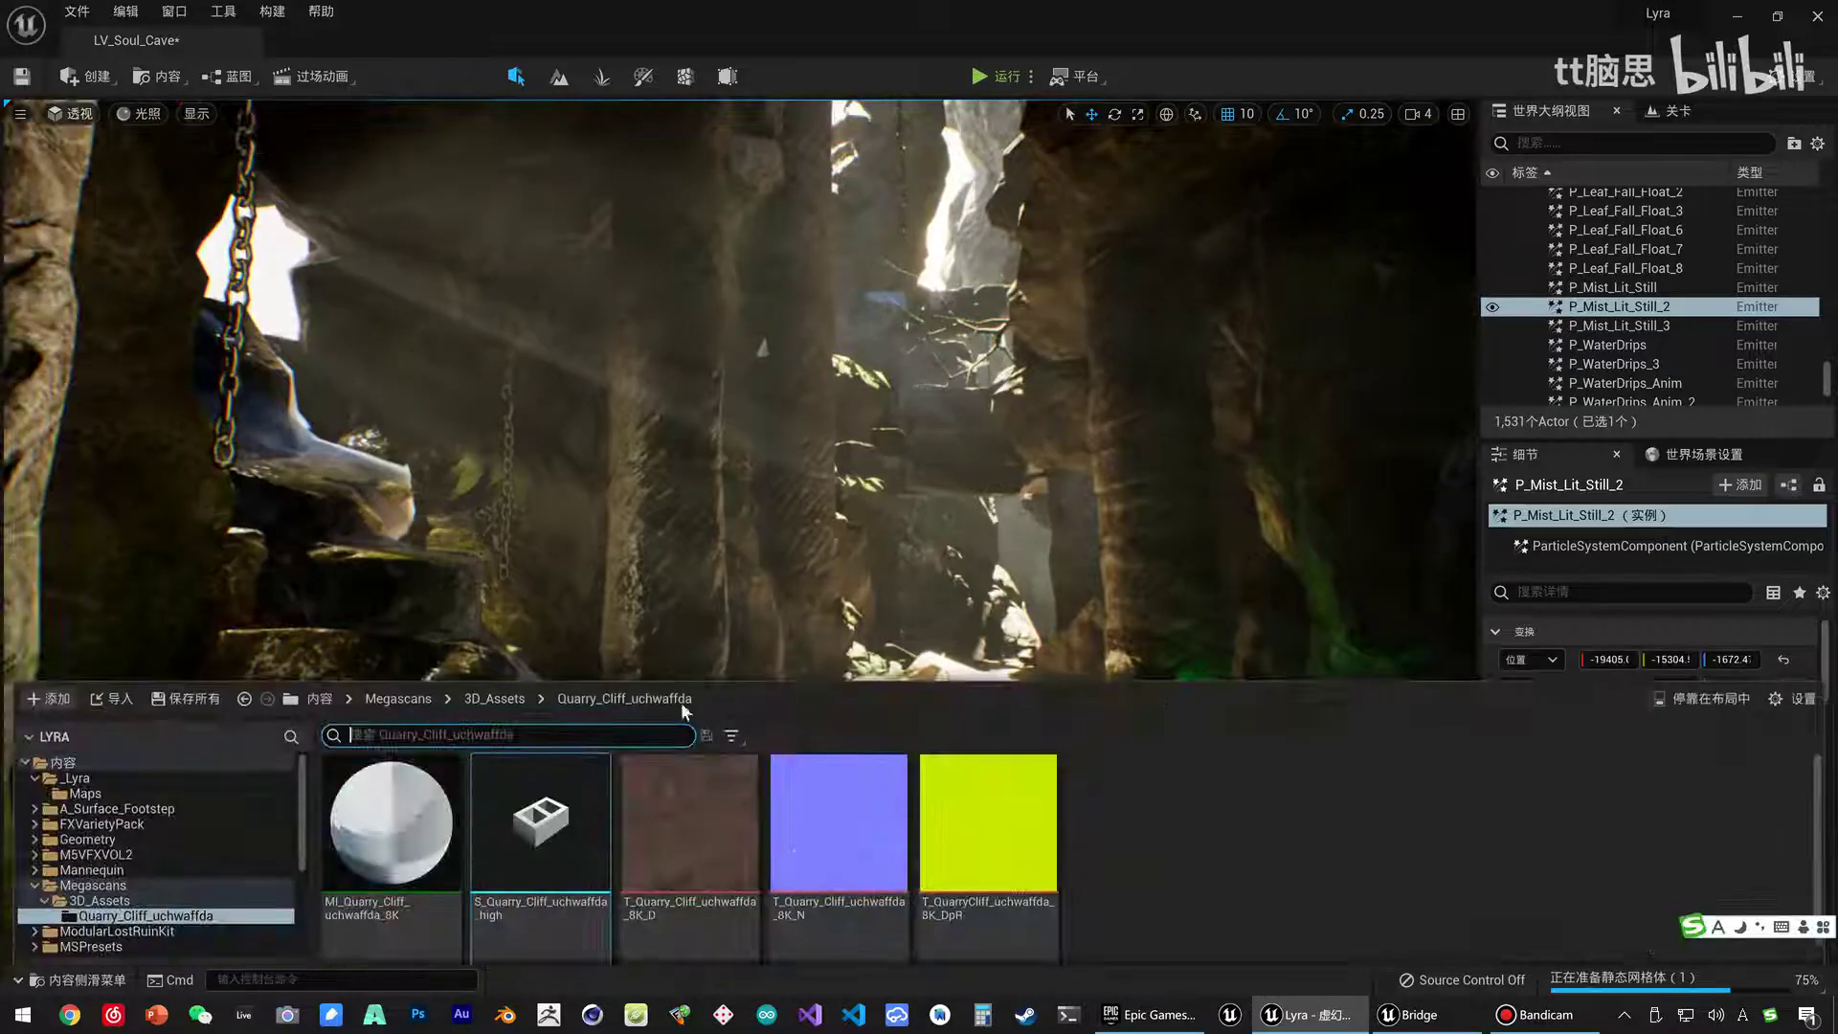
Drag the S_Quarry_Cliff_uchwaffda_high mesh into the LV_Soul_Cave viewport.
mouse_move(541, 795)
left_mouse_down()
mouse_move(701, 603)
mouse_move(790, 602)
left_mouse_up()
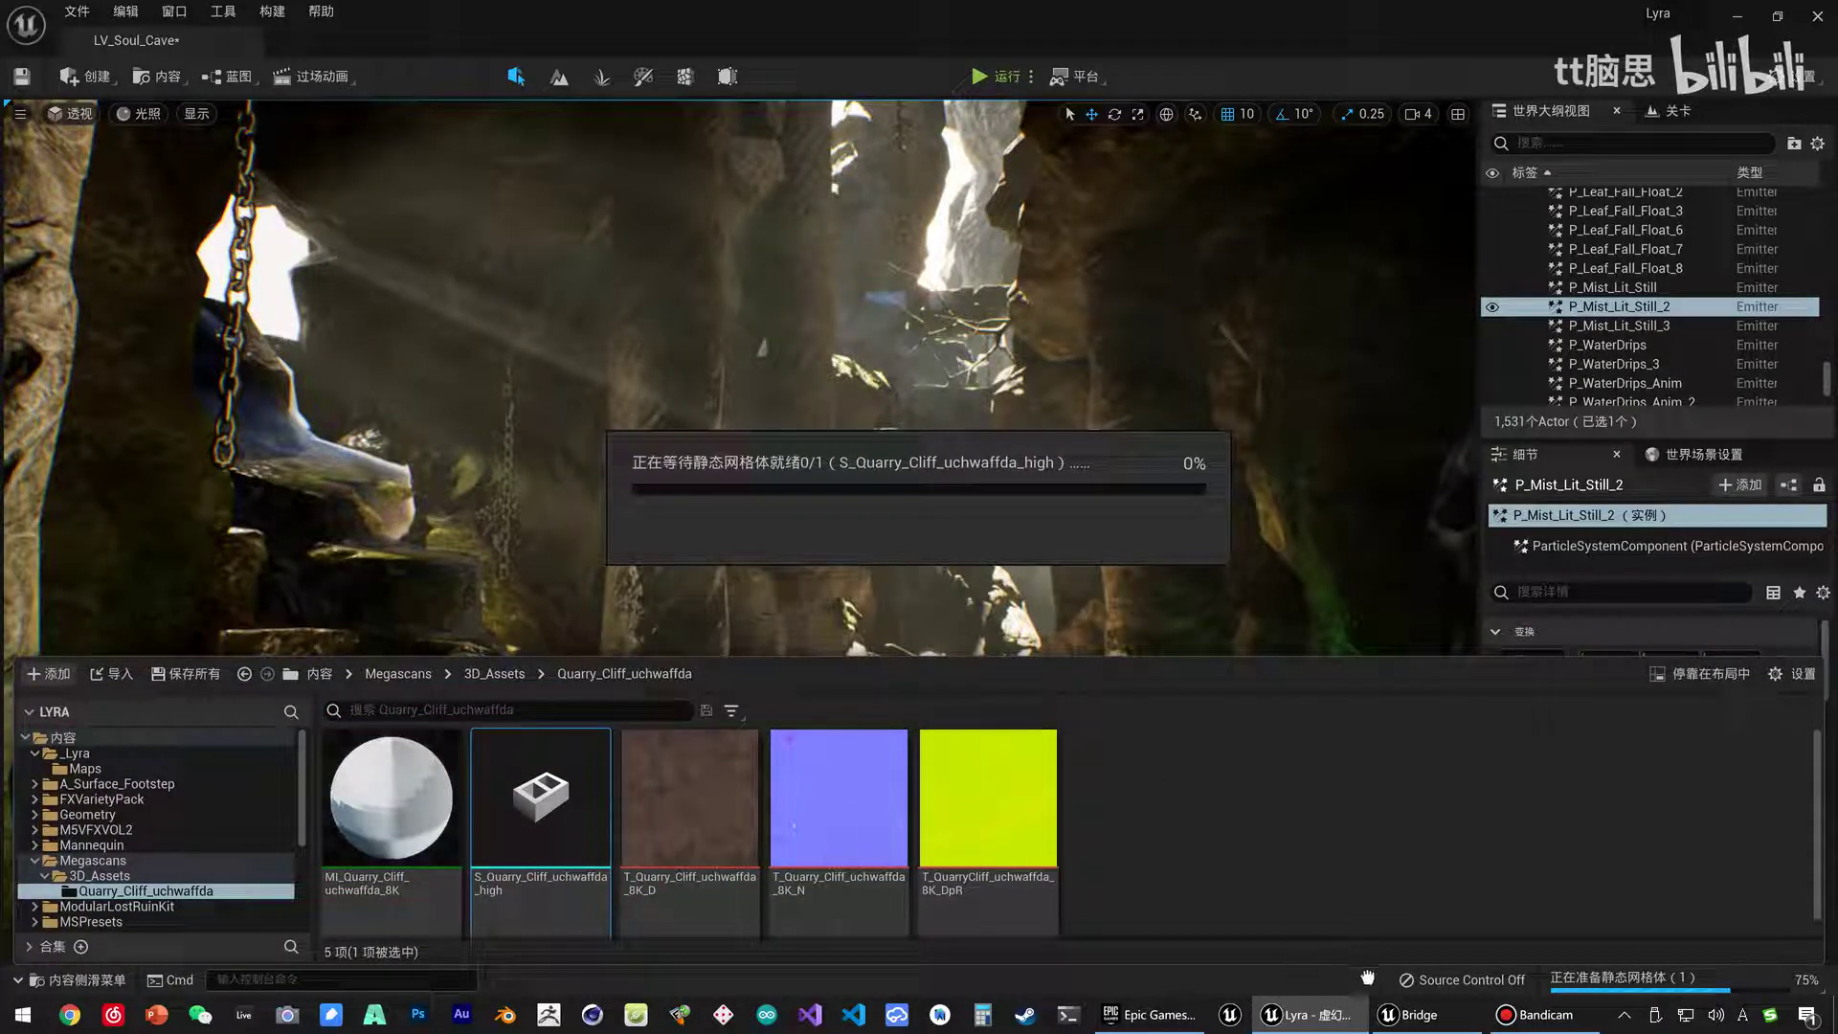
left_click(1413, 1015)
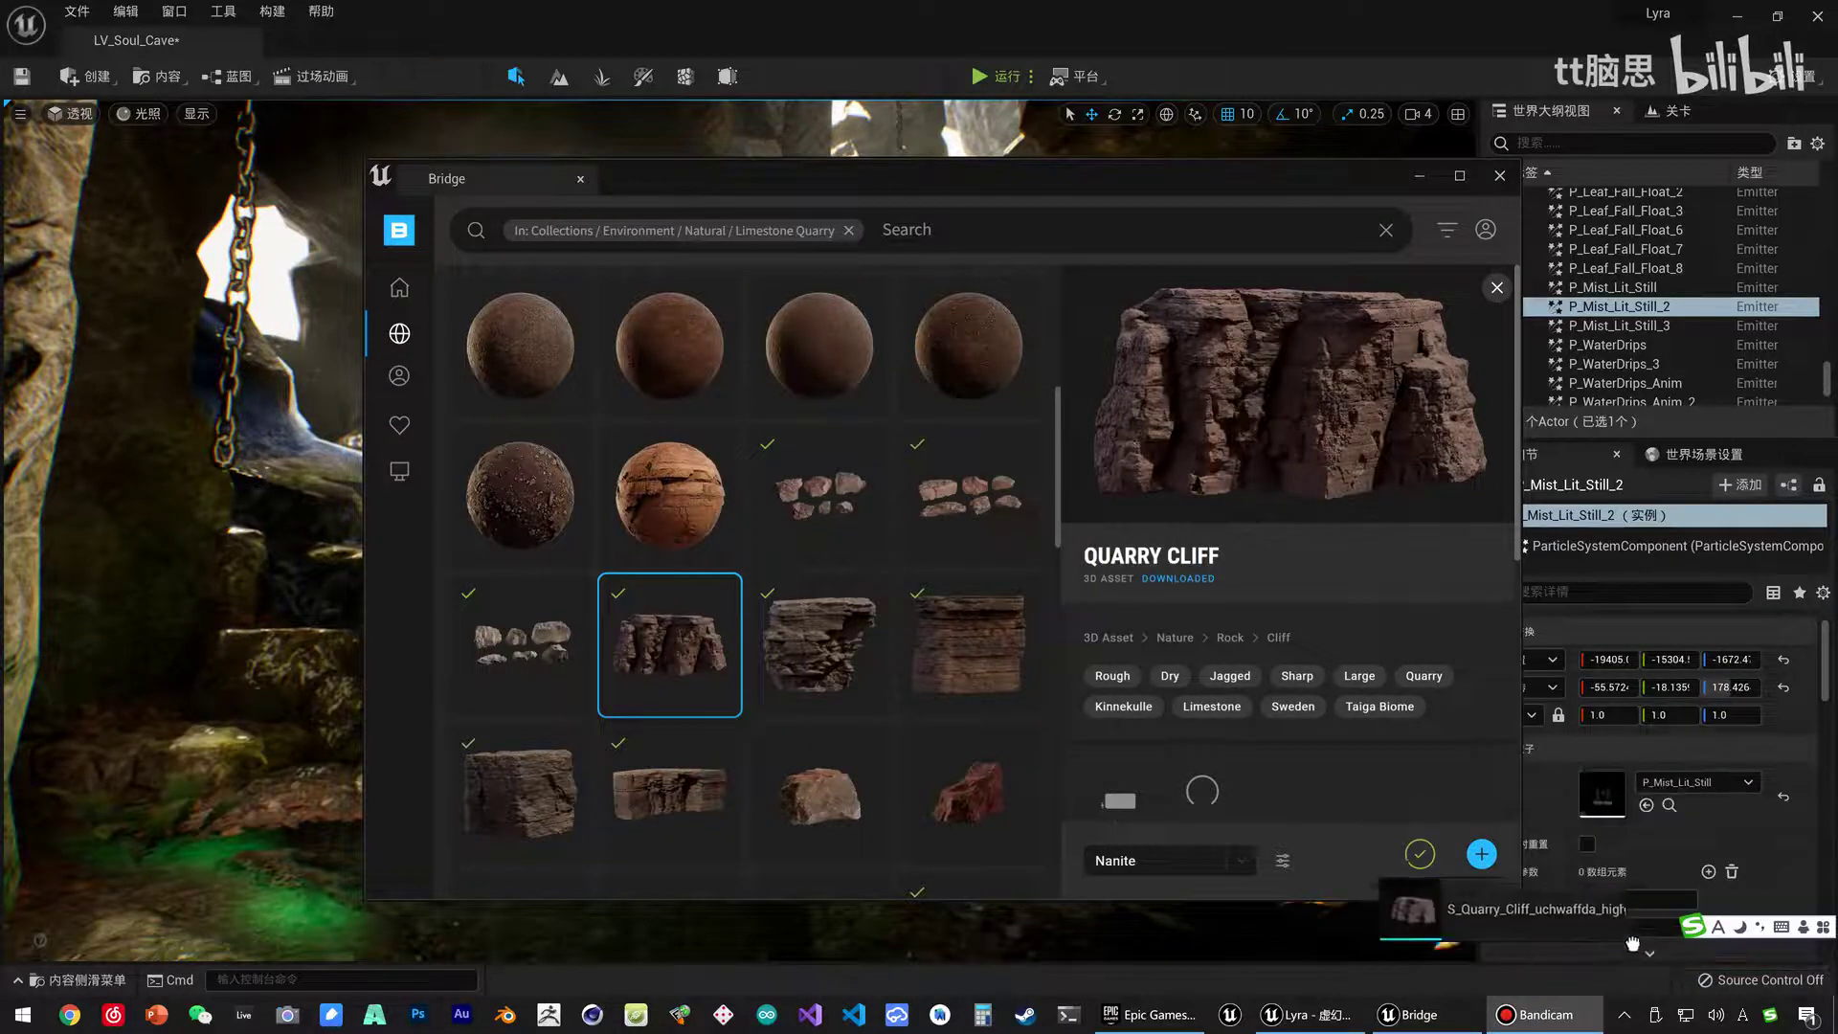
mouse_move(1632, 943)
left_mouse_down()
mouse_move(713, 312)
mouse_move(299, 579)
left_mouse_up()
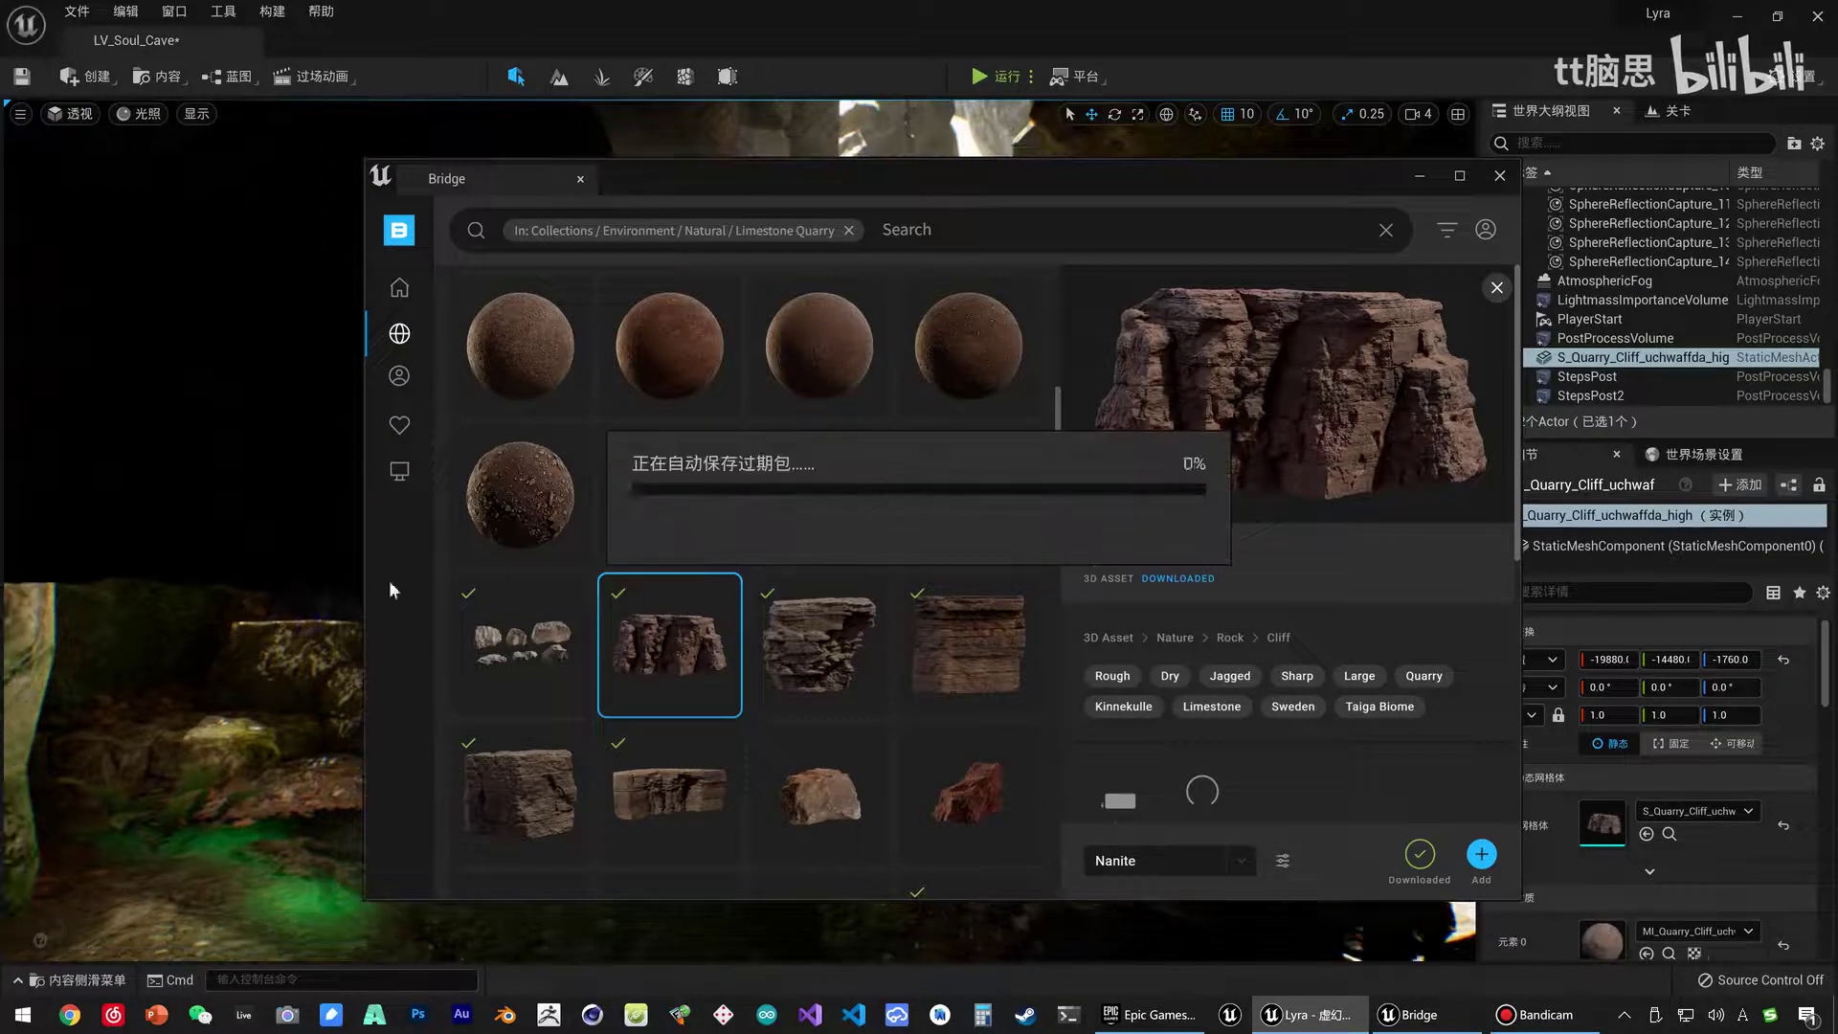
Move the cliff rock right, down to Z -2100 and back to Y -15640 behind the pillar.
left_click(1419, 176)
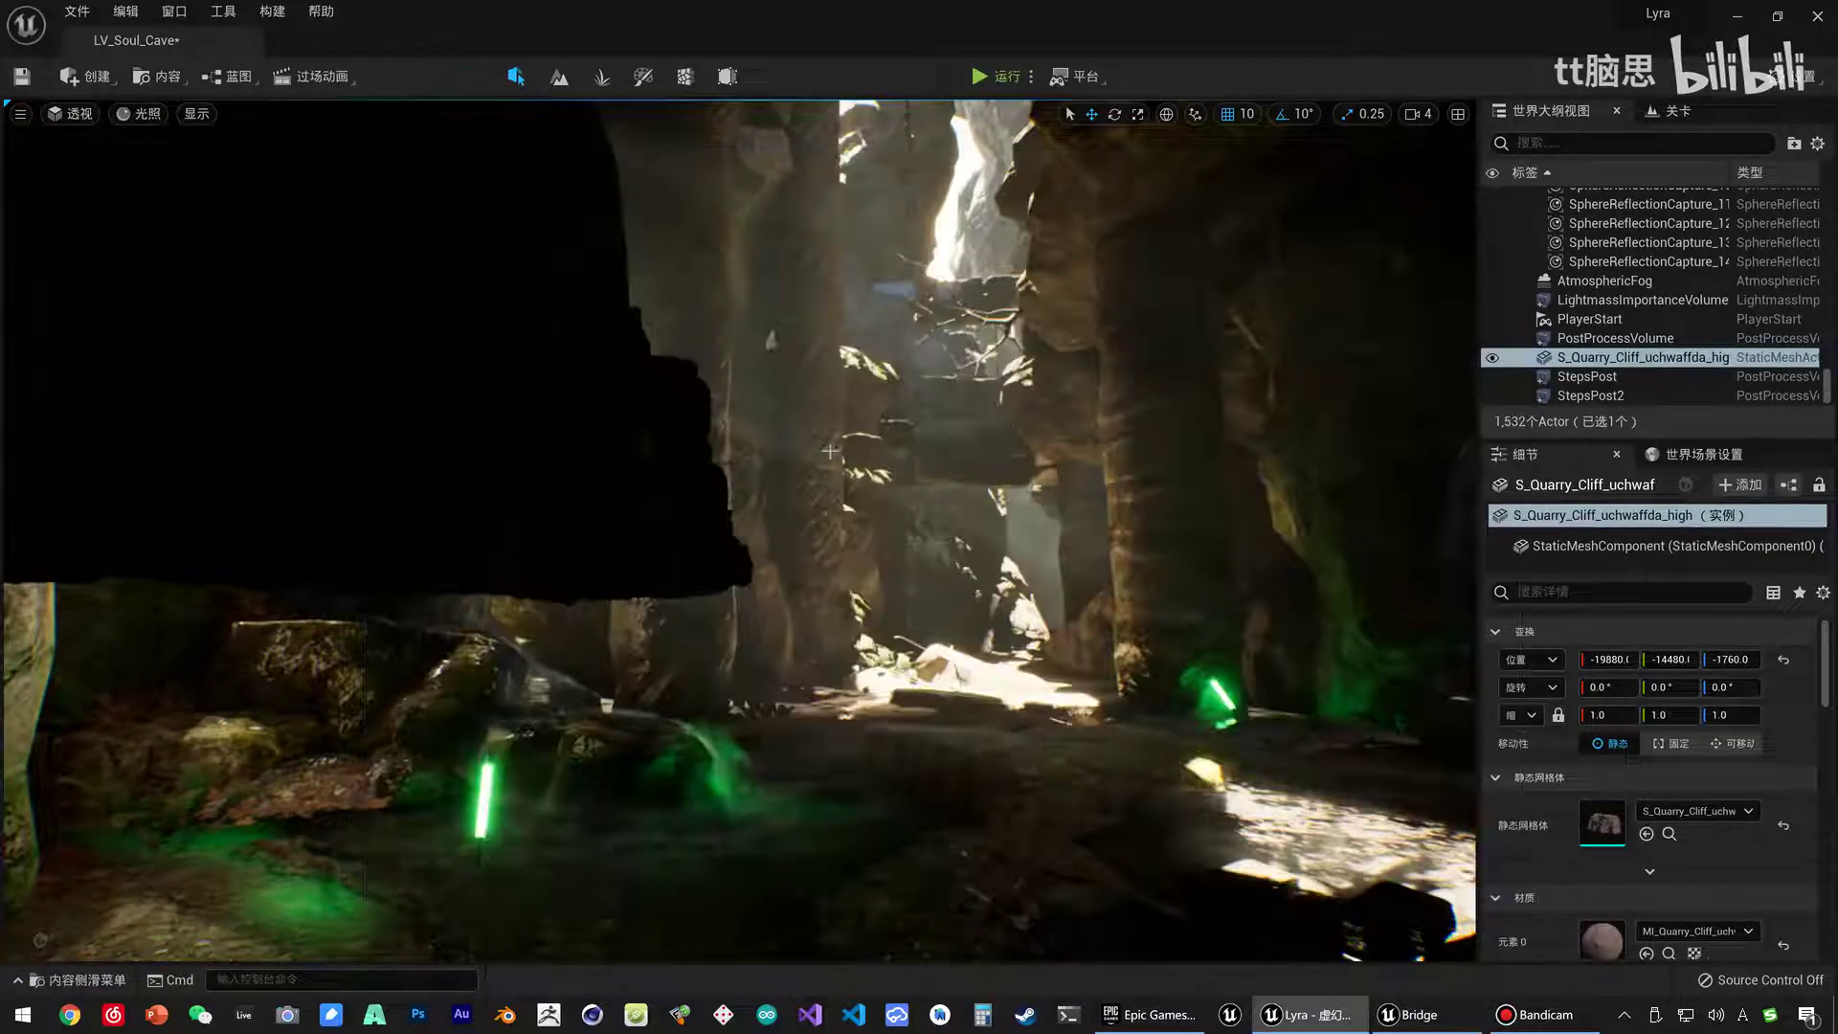
right_click_drag(829, 451, 840, 431)
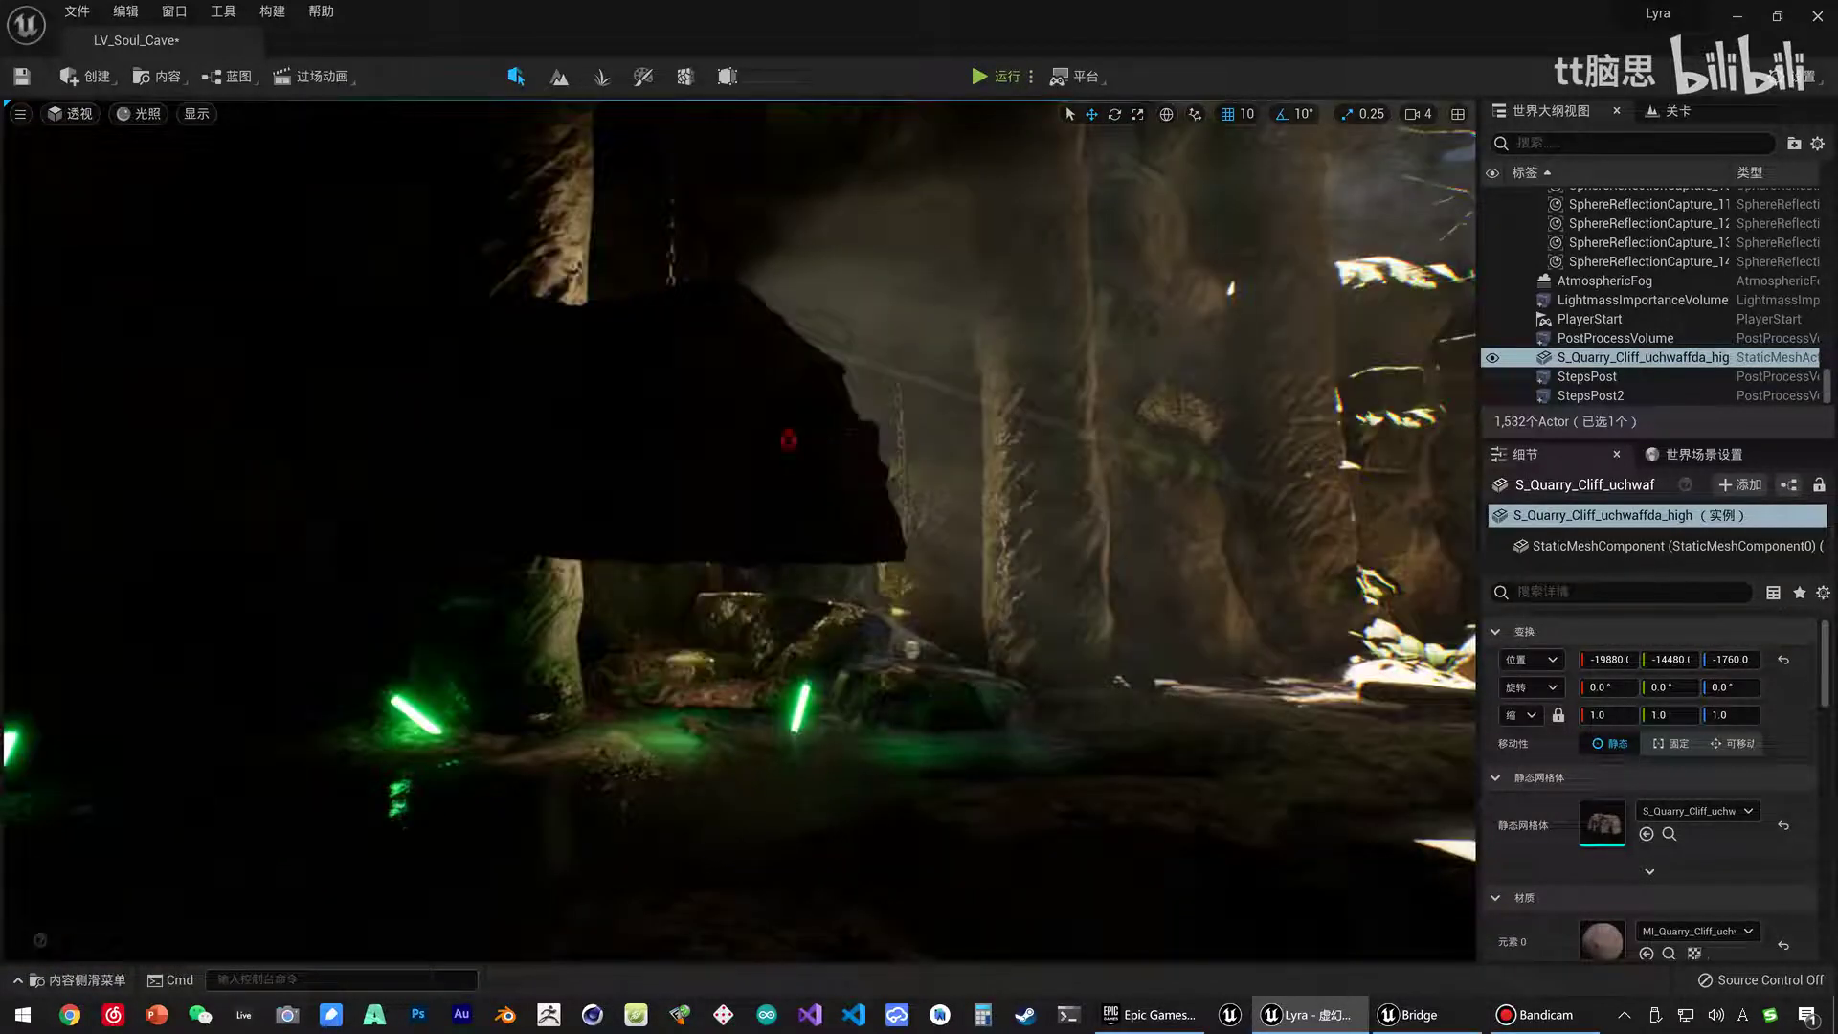
mouse_move(677, 562)
left_mouse_down("ctrl")
mouse_move(1044, 537)
mouse_move(1284, 480)
left_mouse_up("ctrl")
mouse_move(1284, 480)
right_mouse_down()
mouse_move(1245, 460)
mouse_move(1129, 469)
right_mouse_up()
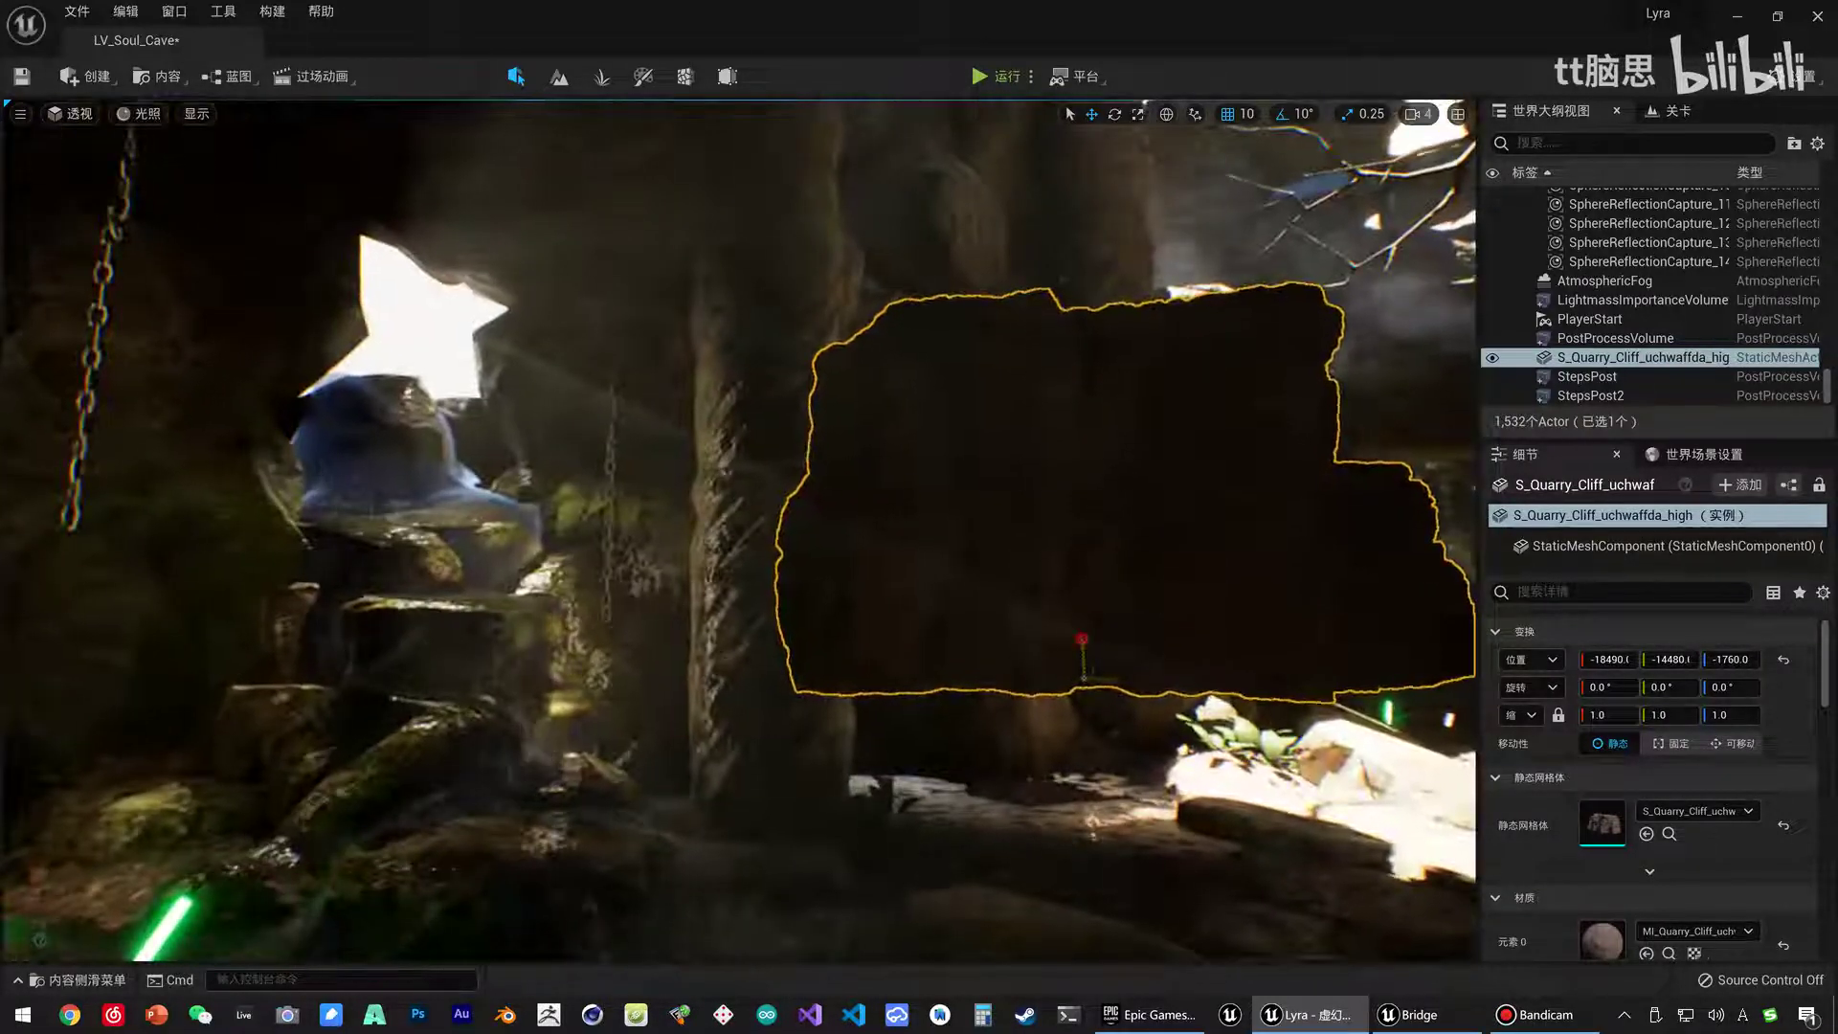
left_click_drag(1082, 640, 1101, 764)
right_click_drag(1101, 764, 1083, 815)
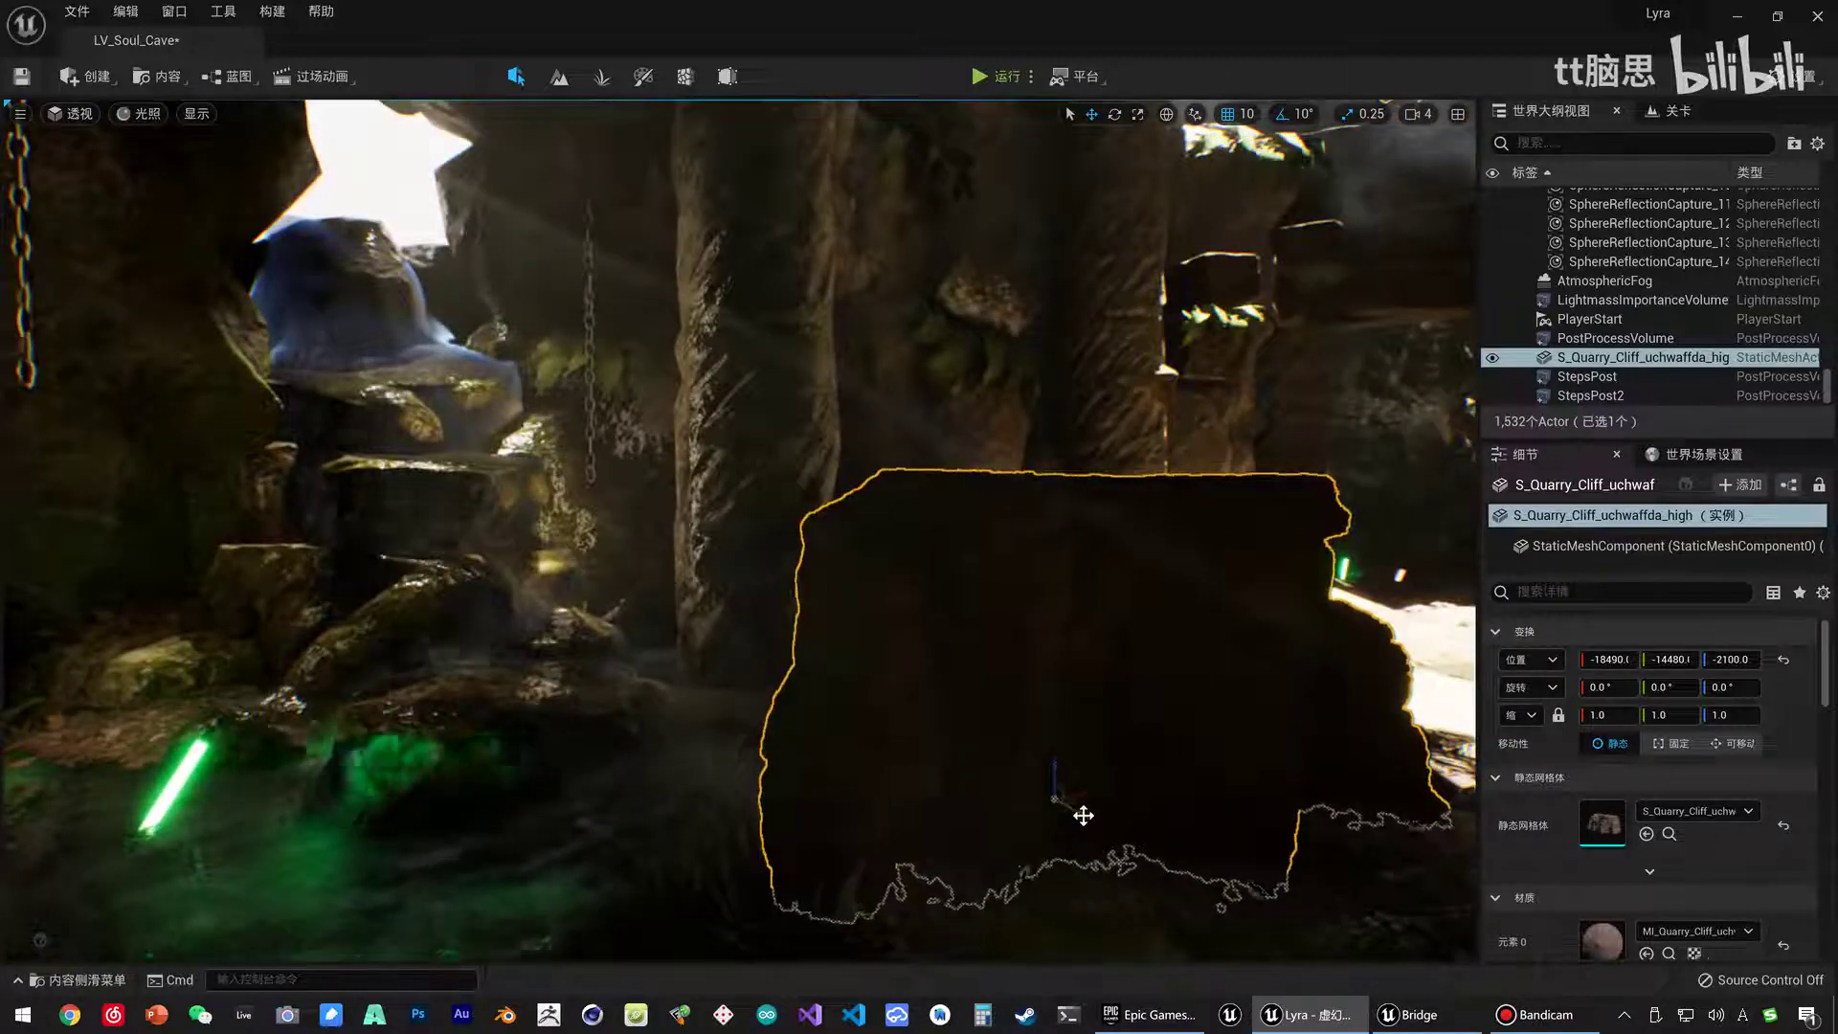
left_click_drag(1083, 815, 762, 640)
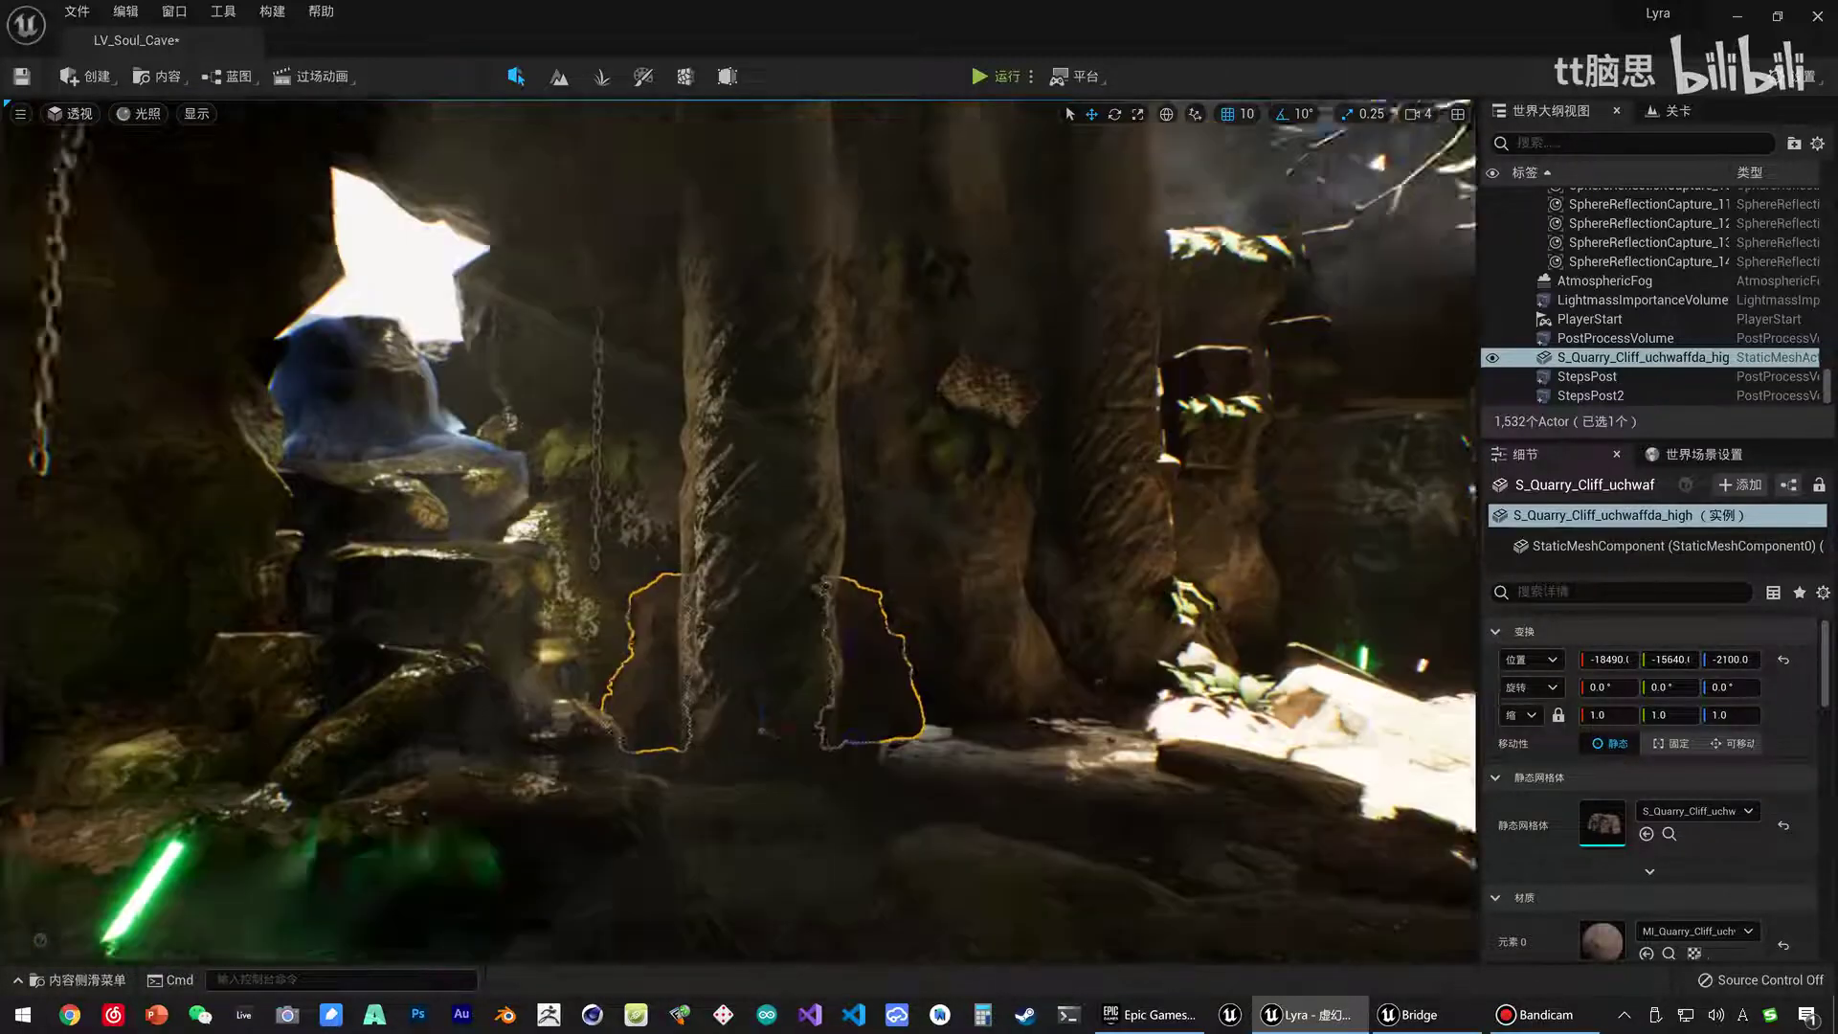
right_click_drag(762, 641, 737, 661)
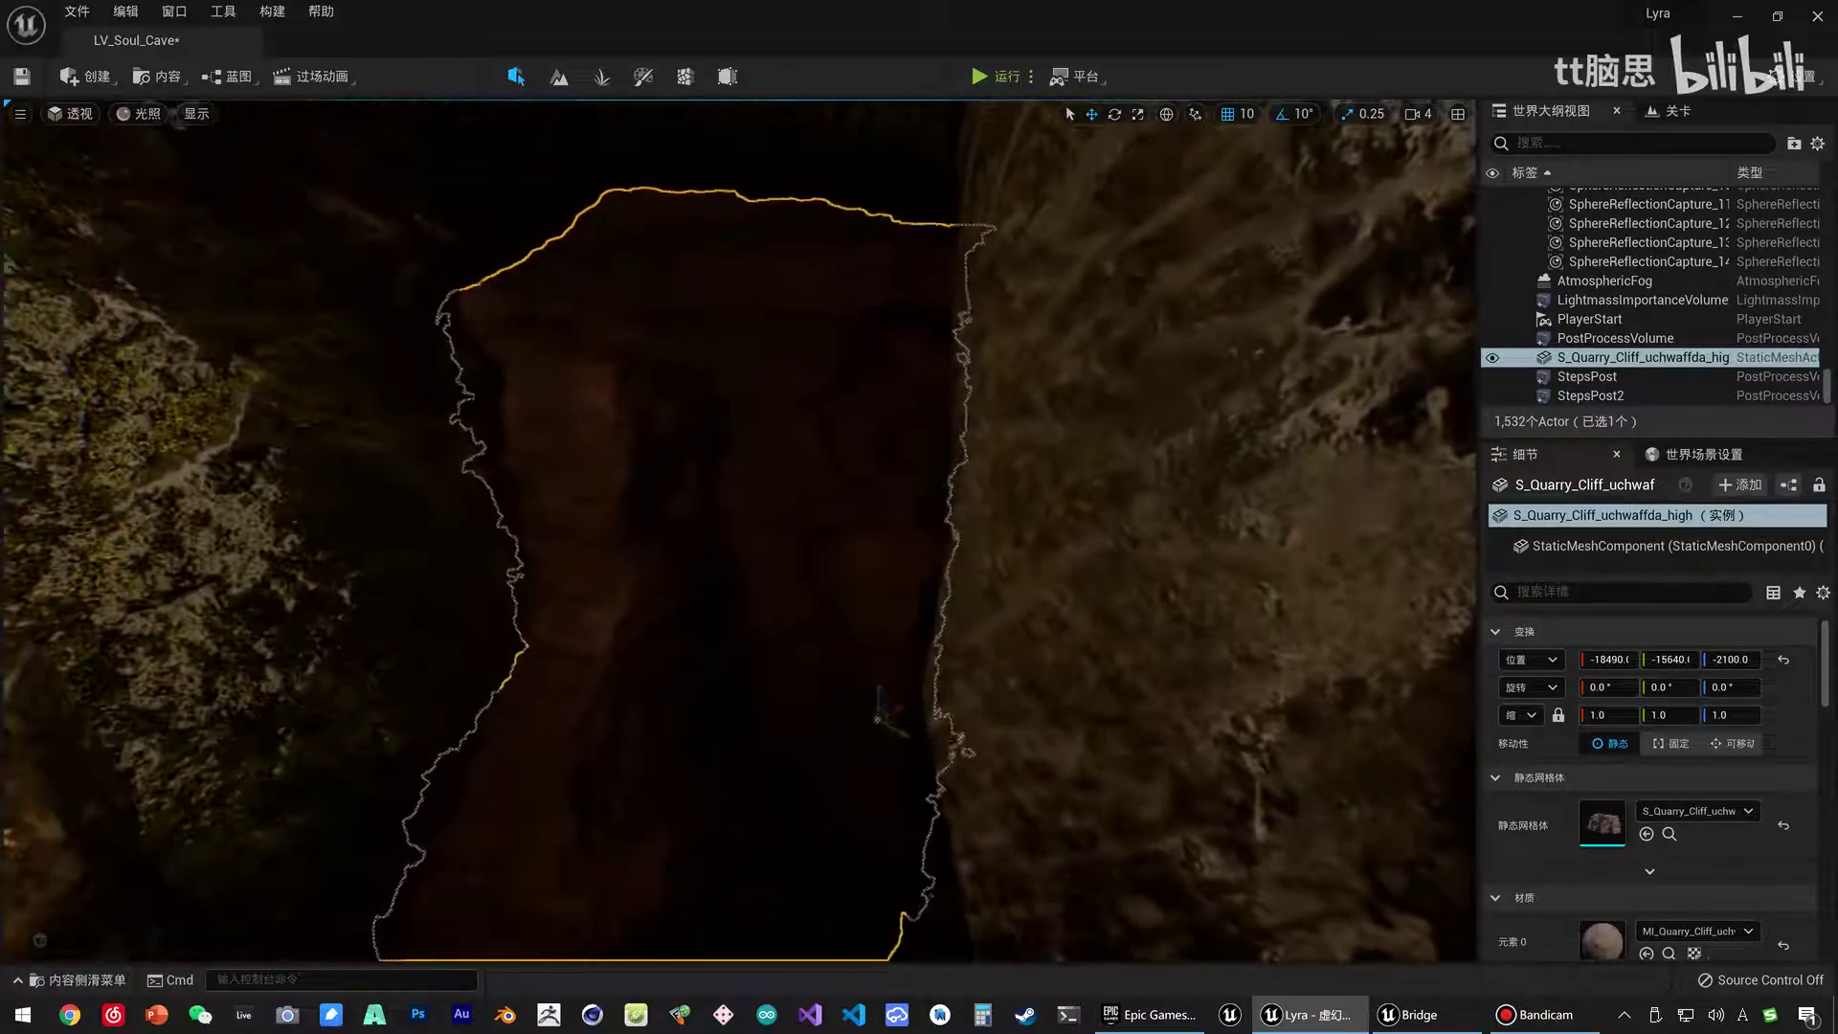
right_click_drag(737, 661, 970, 657)
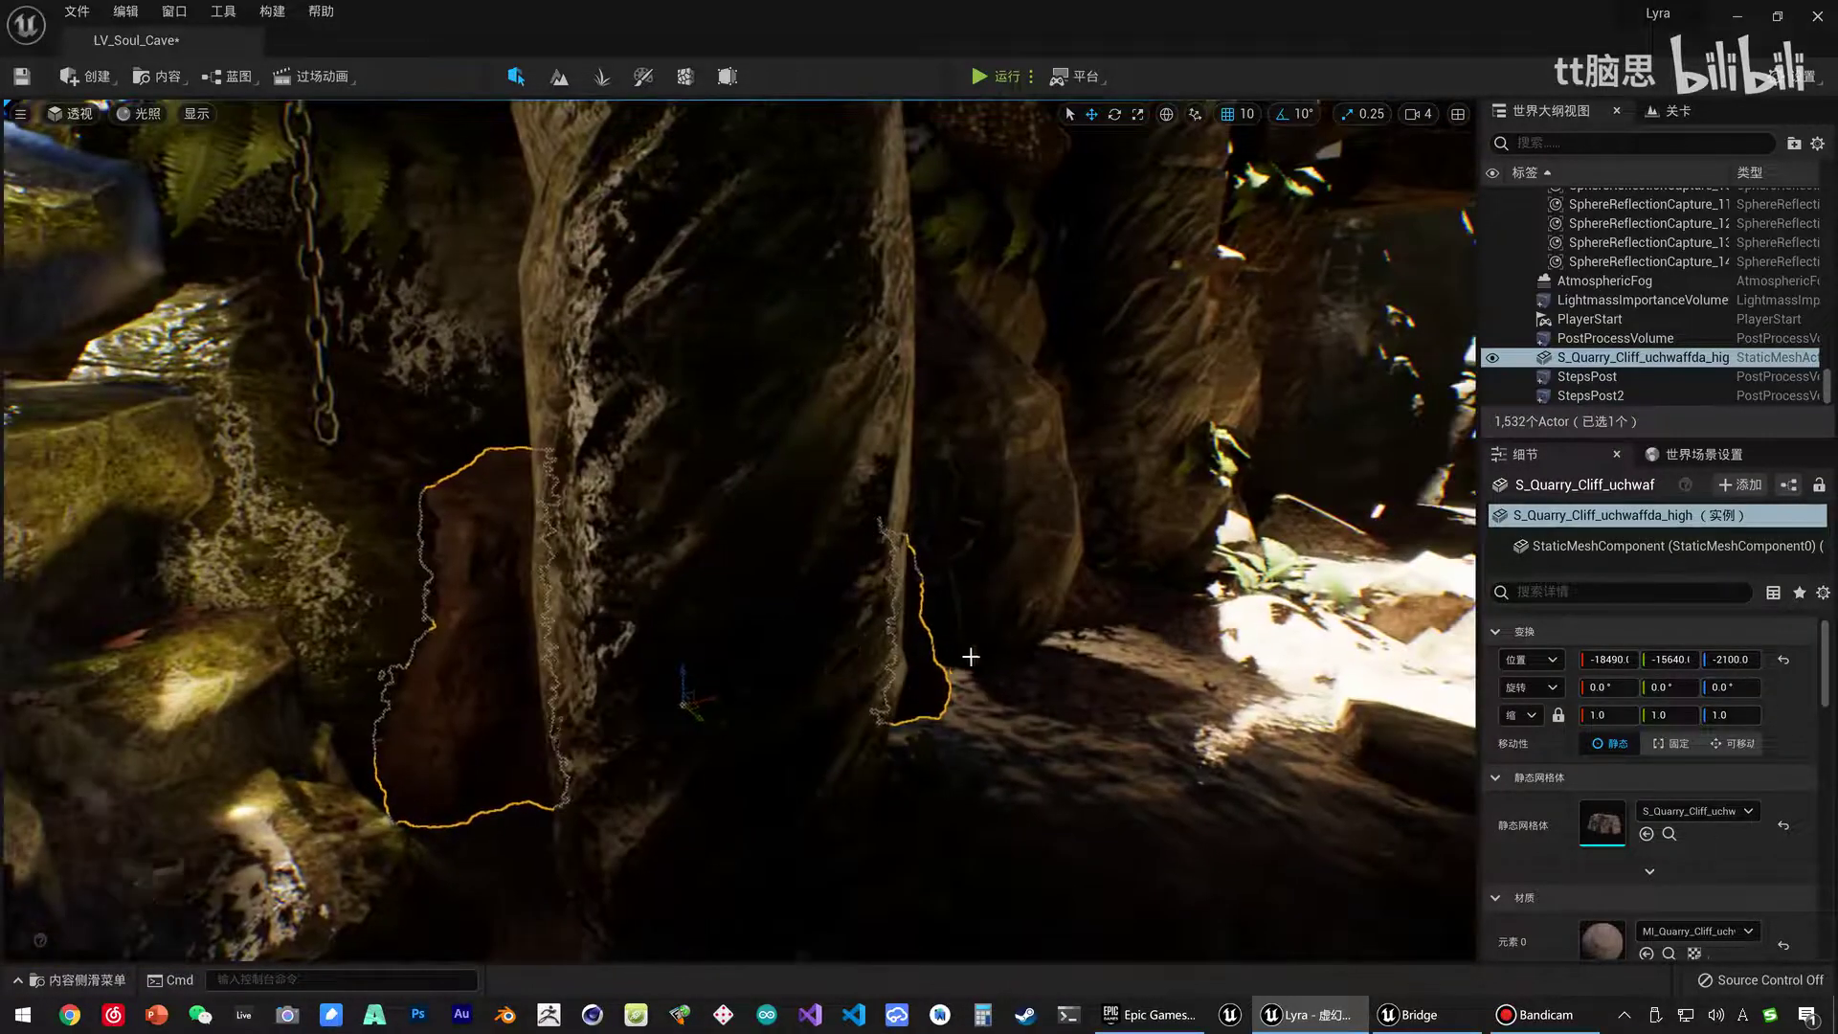
left_click(1409, 1018)
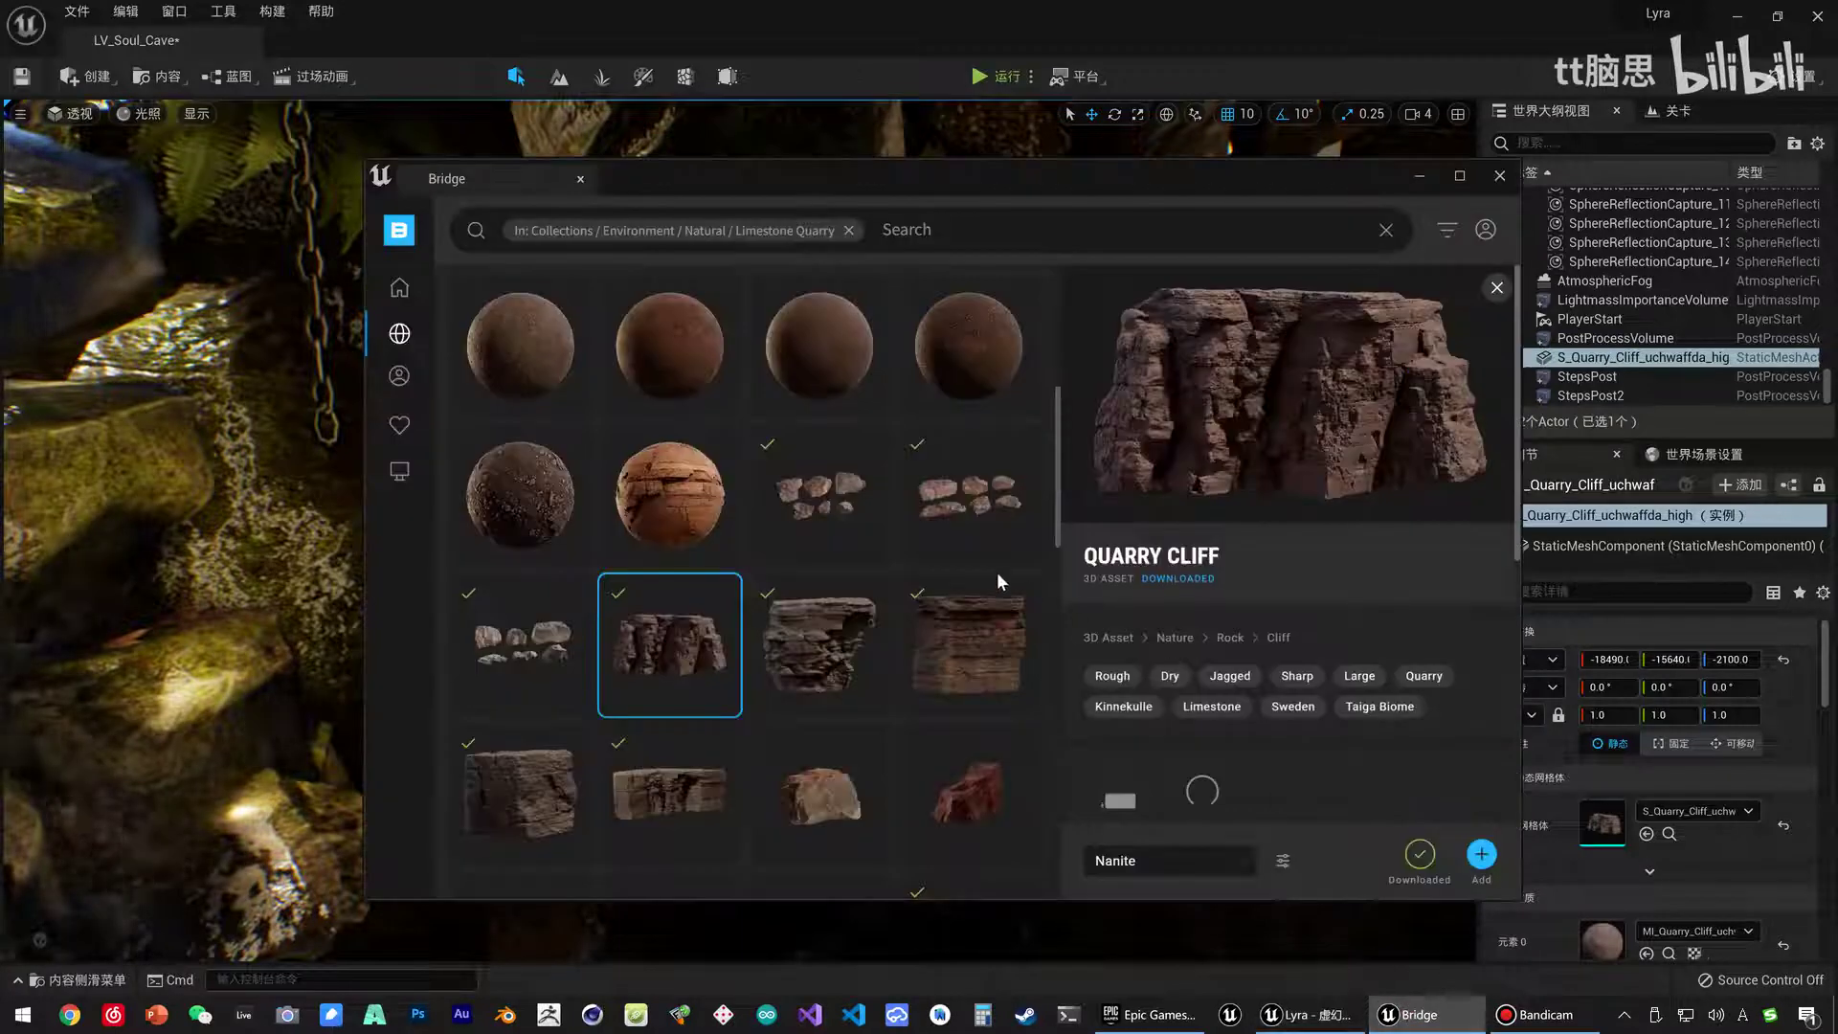
Compare neighbouring gravel assets, then show the Quarry Cliff quality options with Nanite checked.
left_click(793, 349)
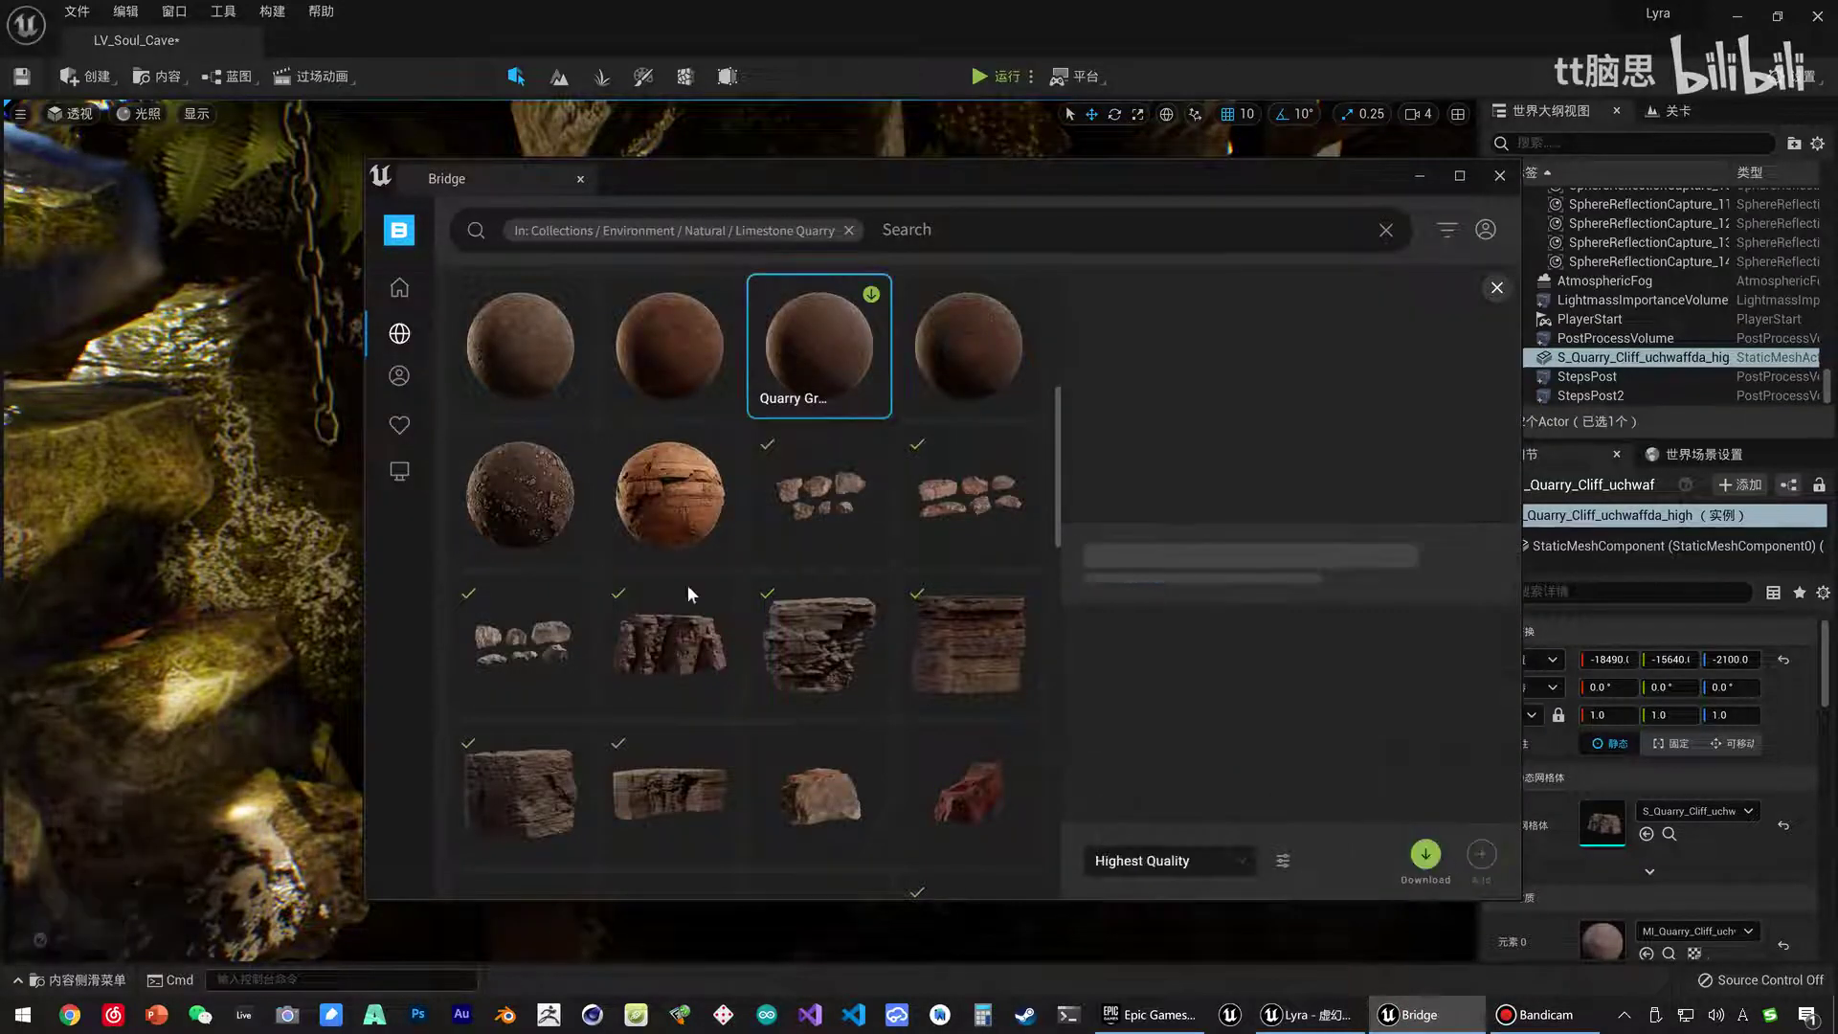
left_click(674, 653)
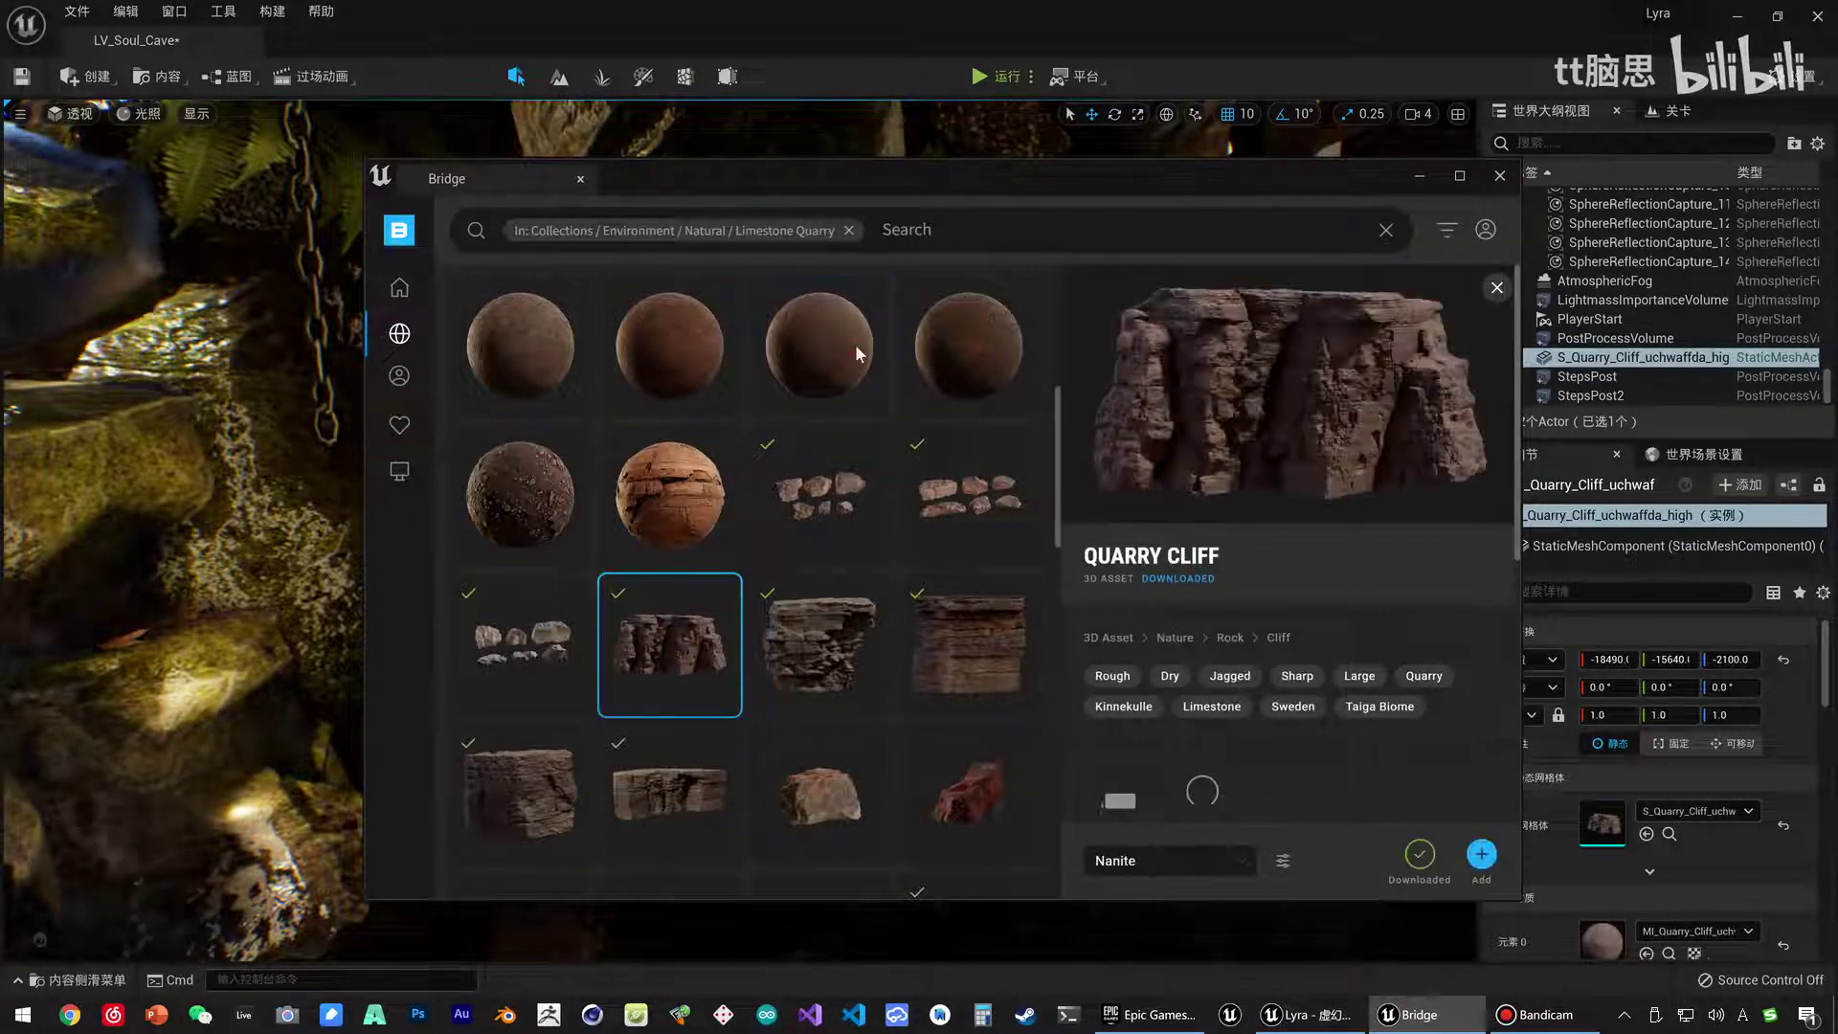
left_click(784, 358)
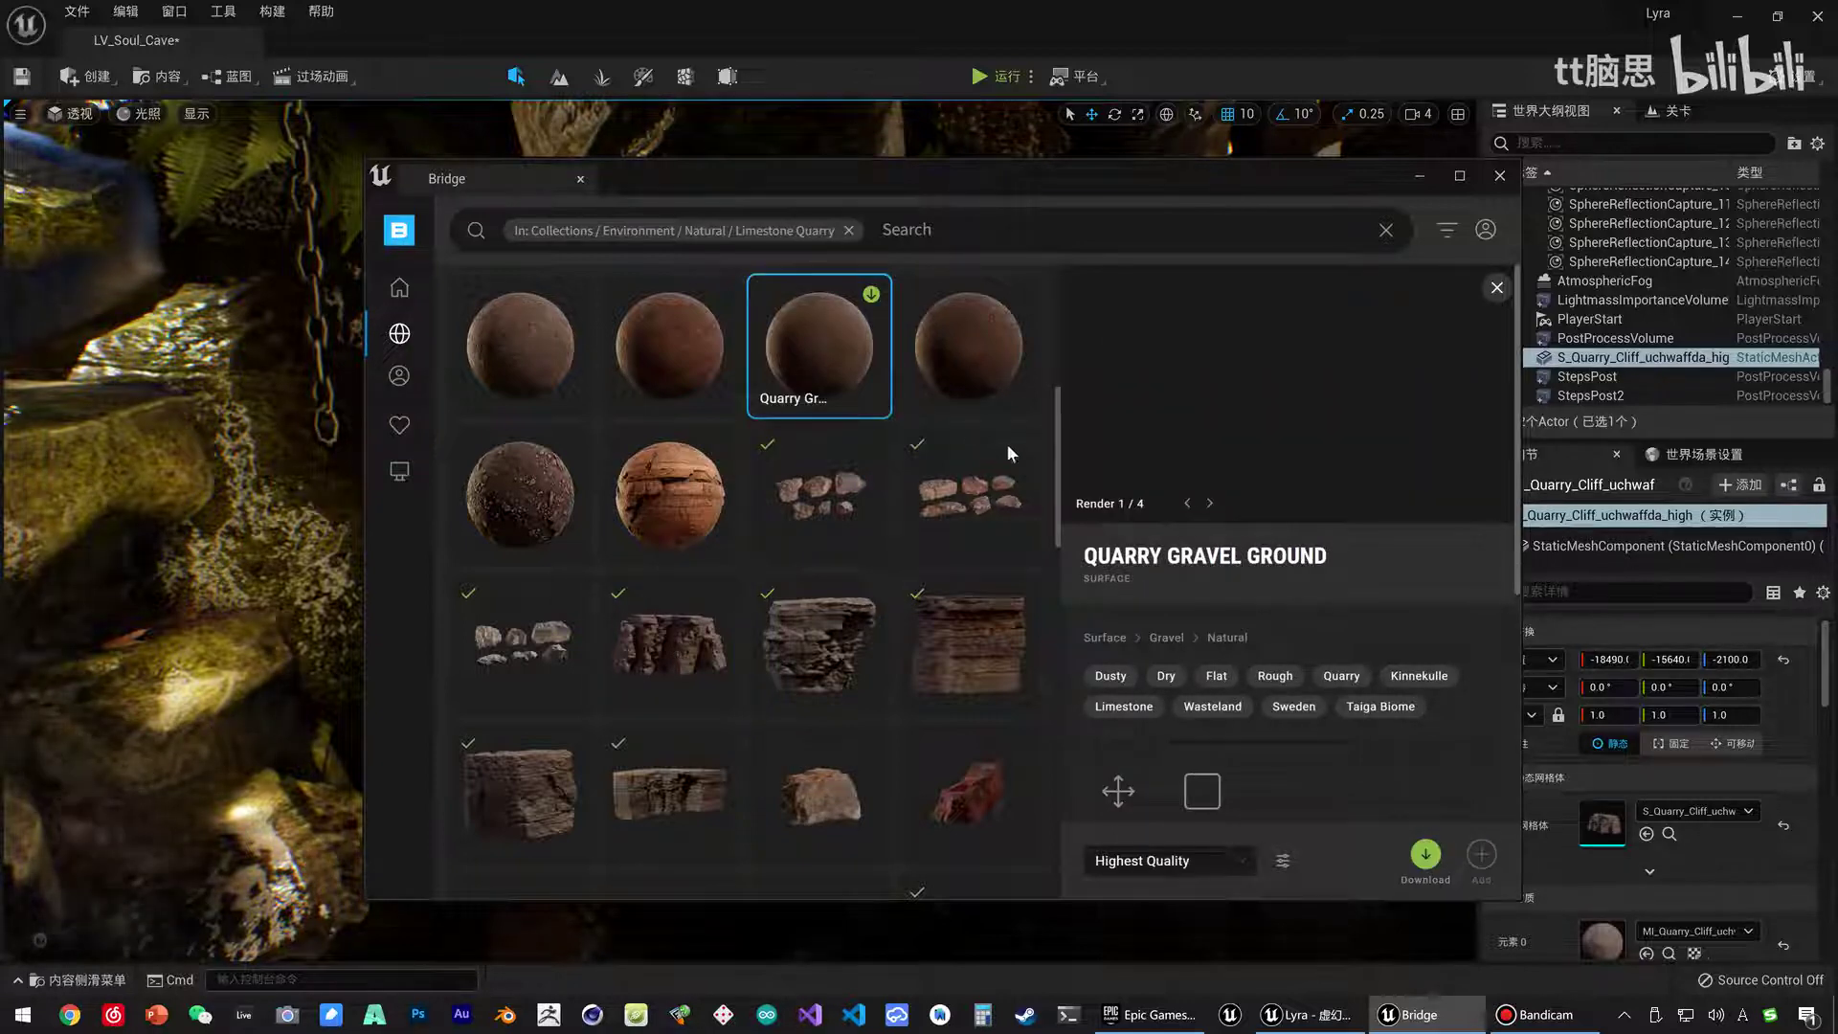
left_click(1244, 867)
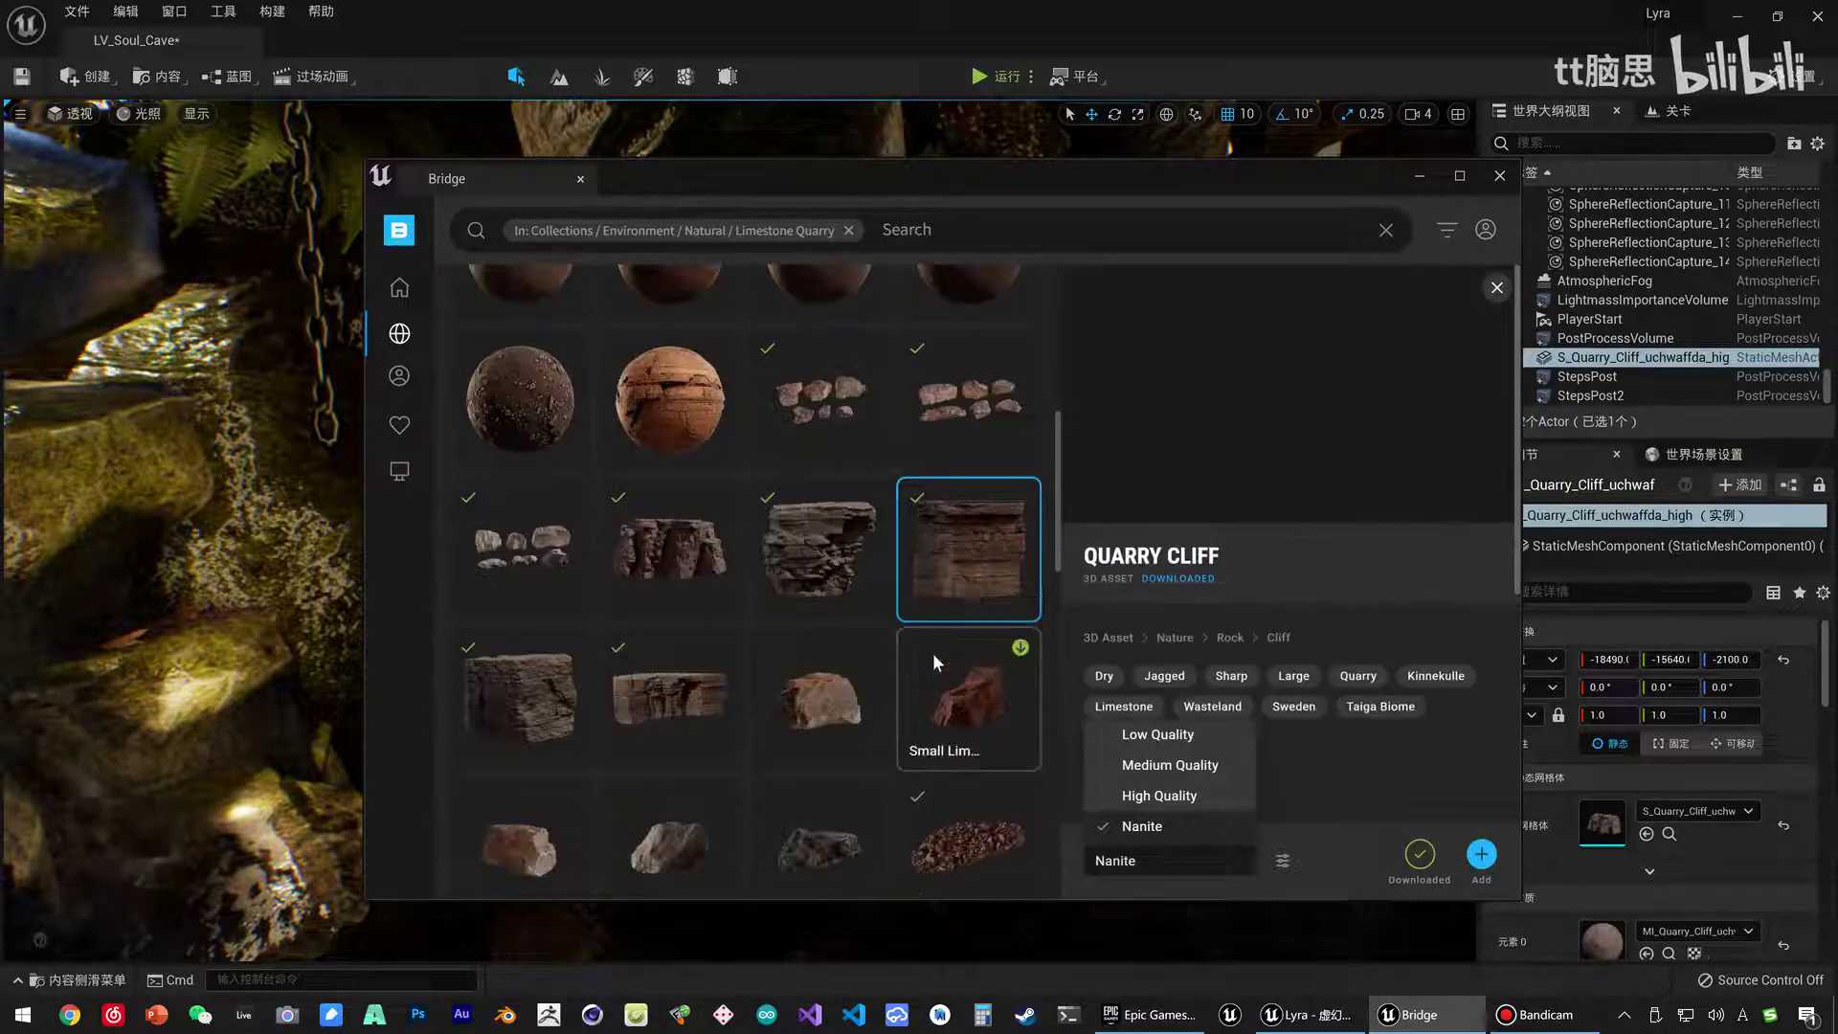
Show the Small Limestone Rock details and check its download quality stays at High Quality.
scroll(830, 674, "down", 3)
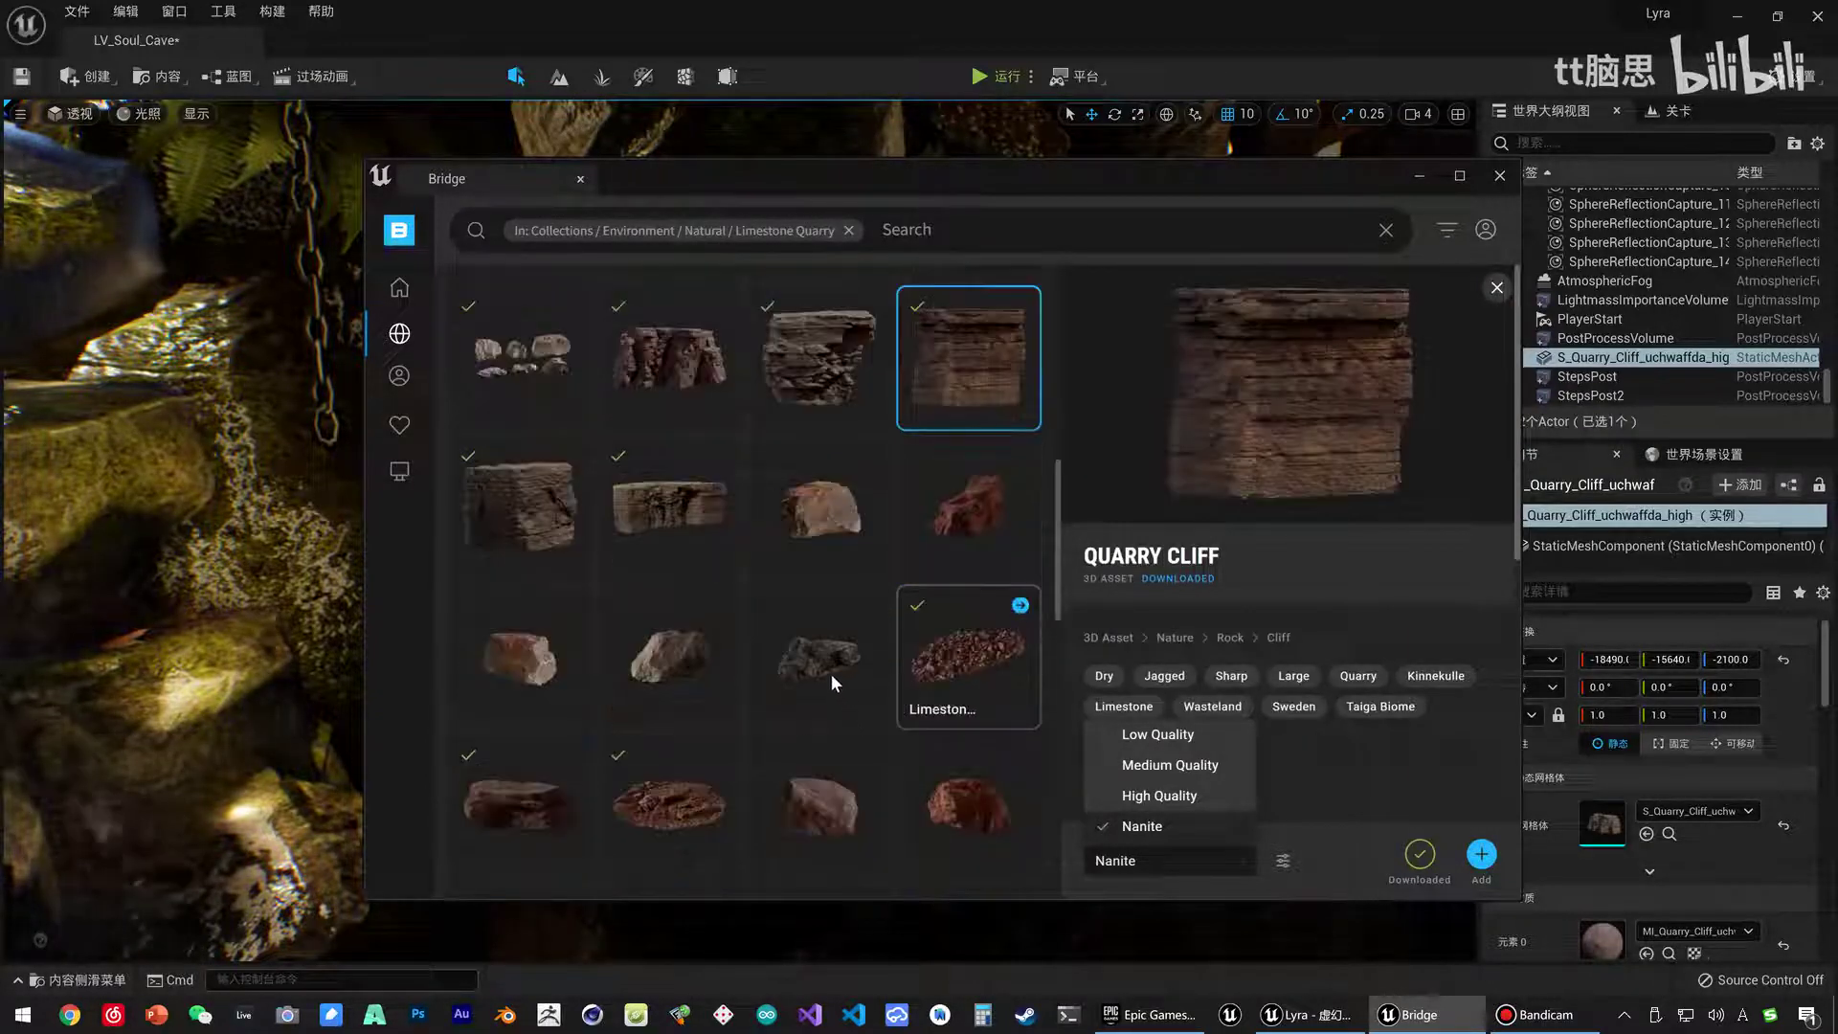
left_click(812, 520)
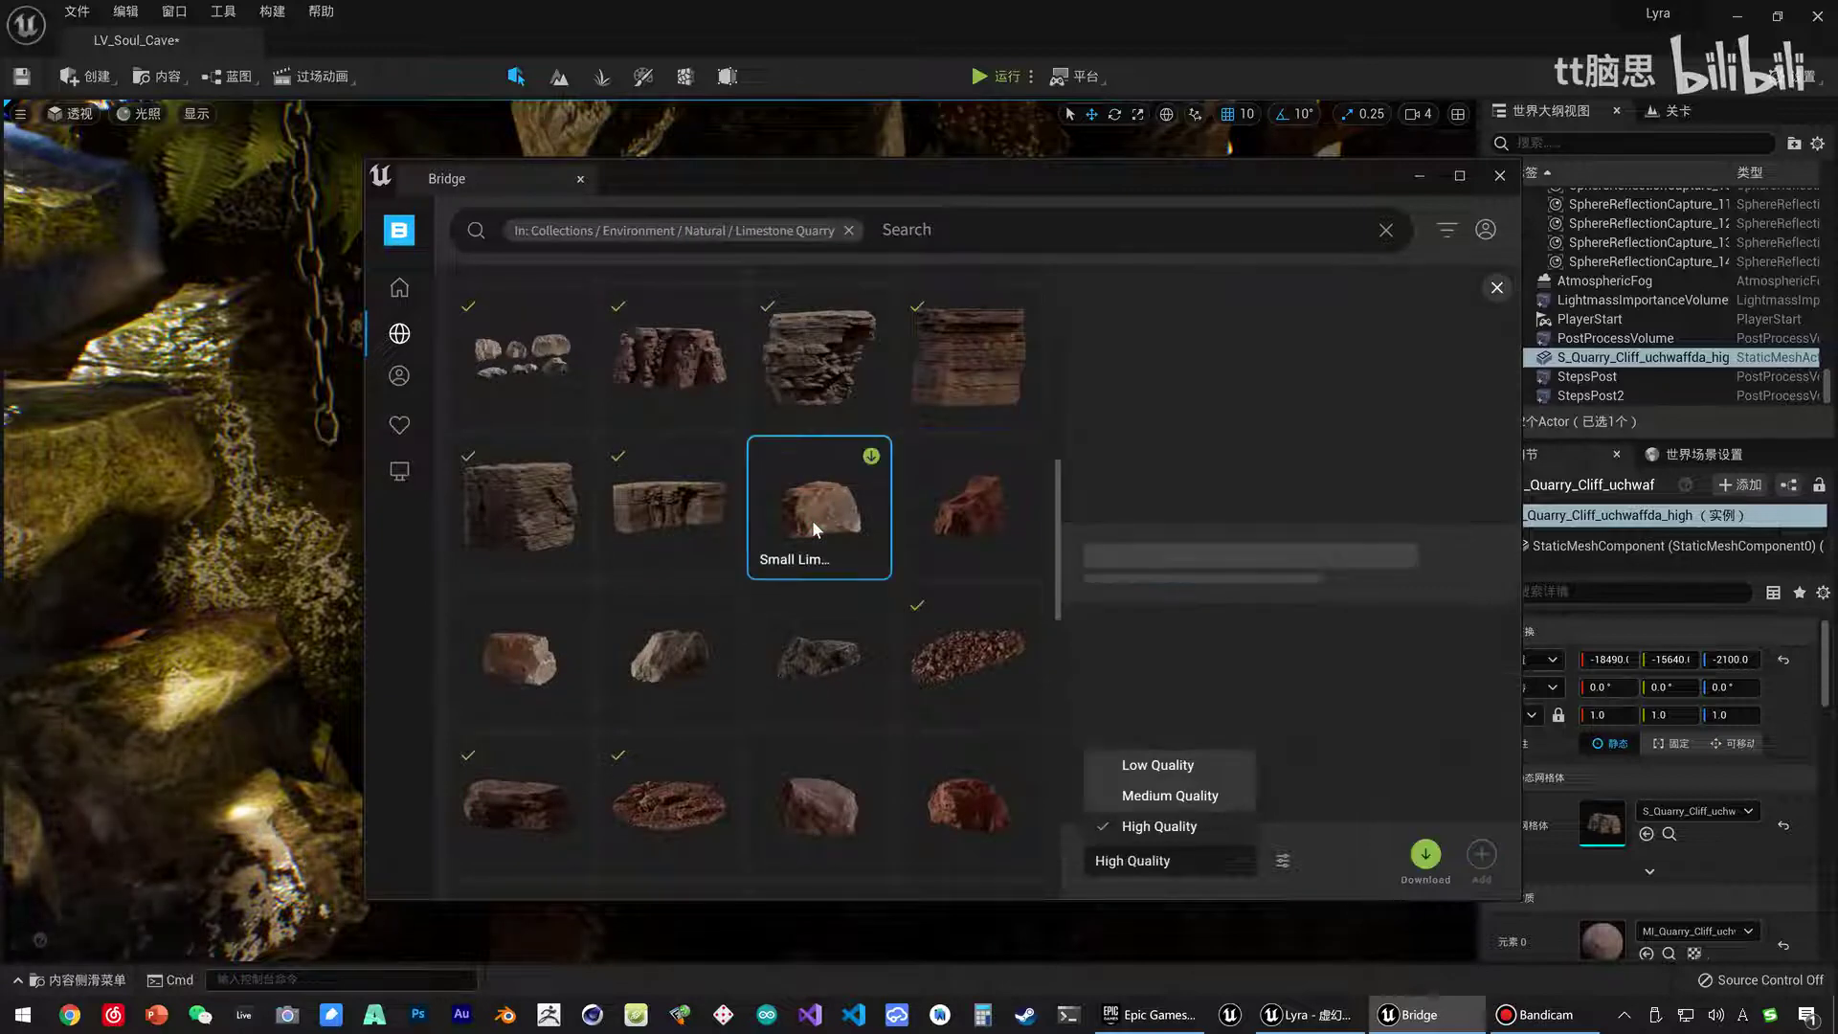
left_click(1242, 866)
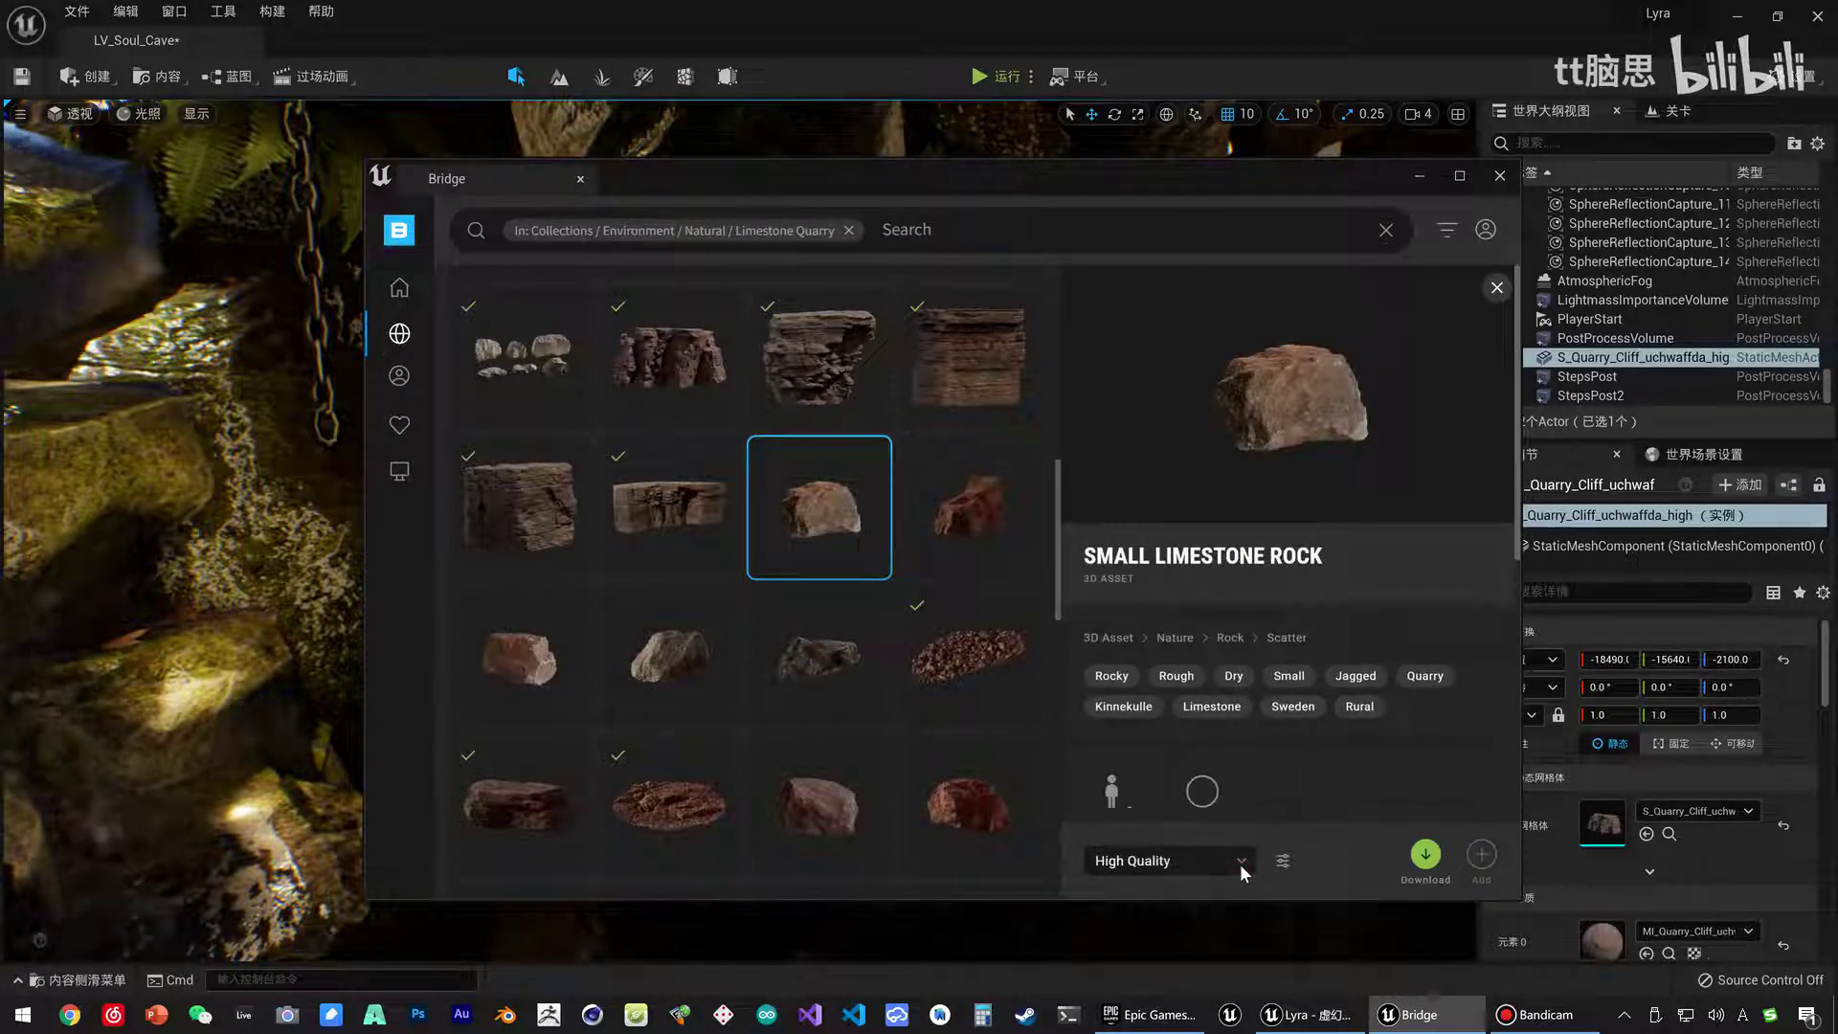
left_click(1239, 865)
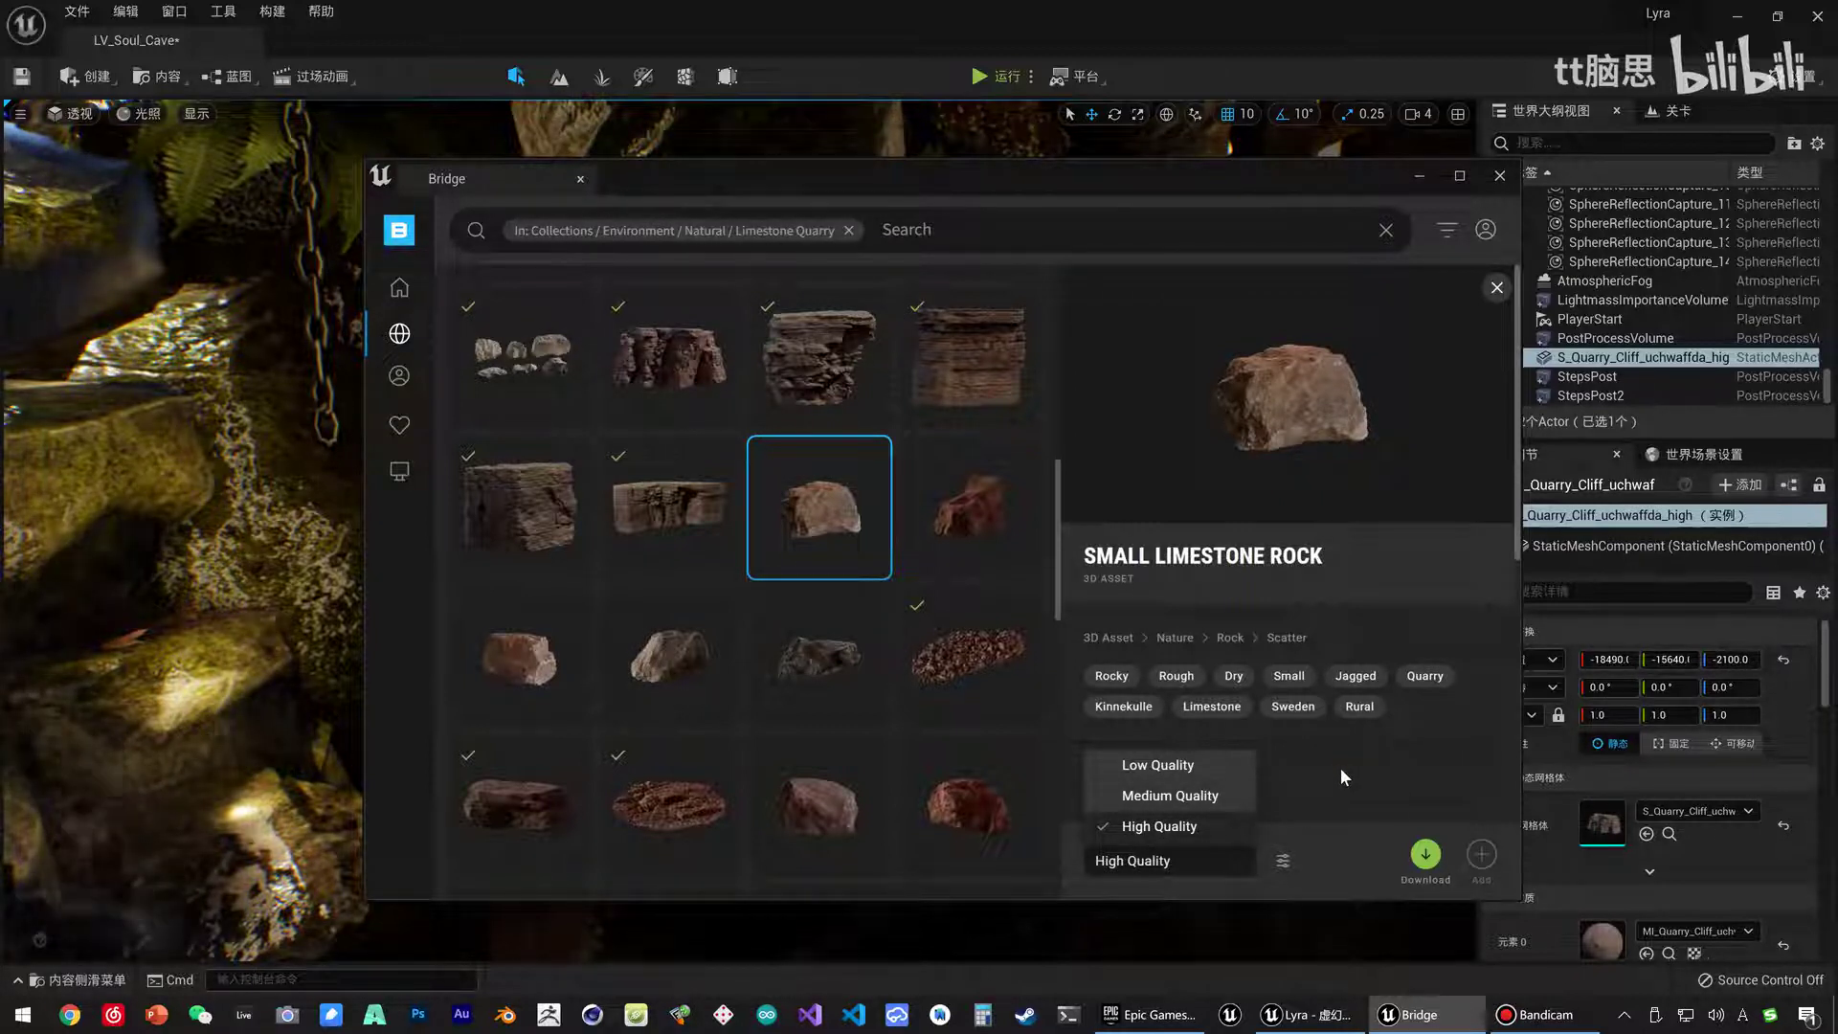
left_click(682, 572)
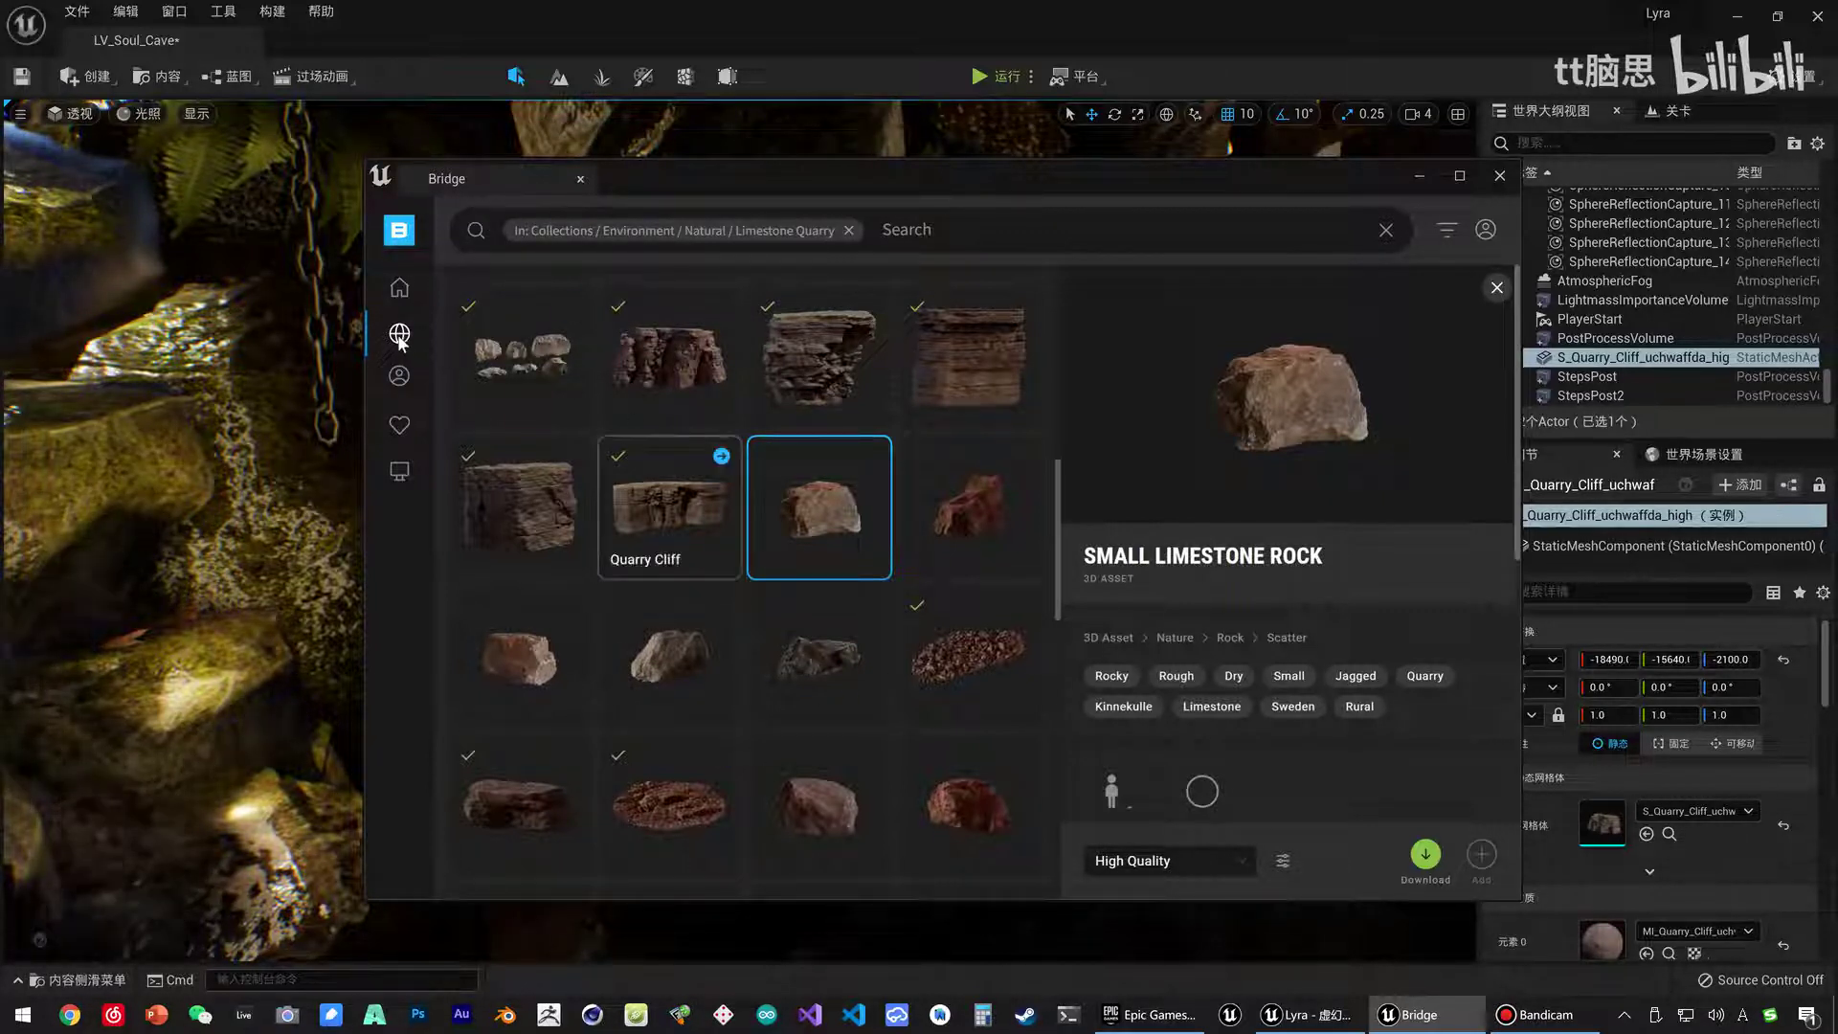
Browse the Environment collection in the Quixel Bridge collections browser.
mouse_move(400, 341)
left_click(462, 308)
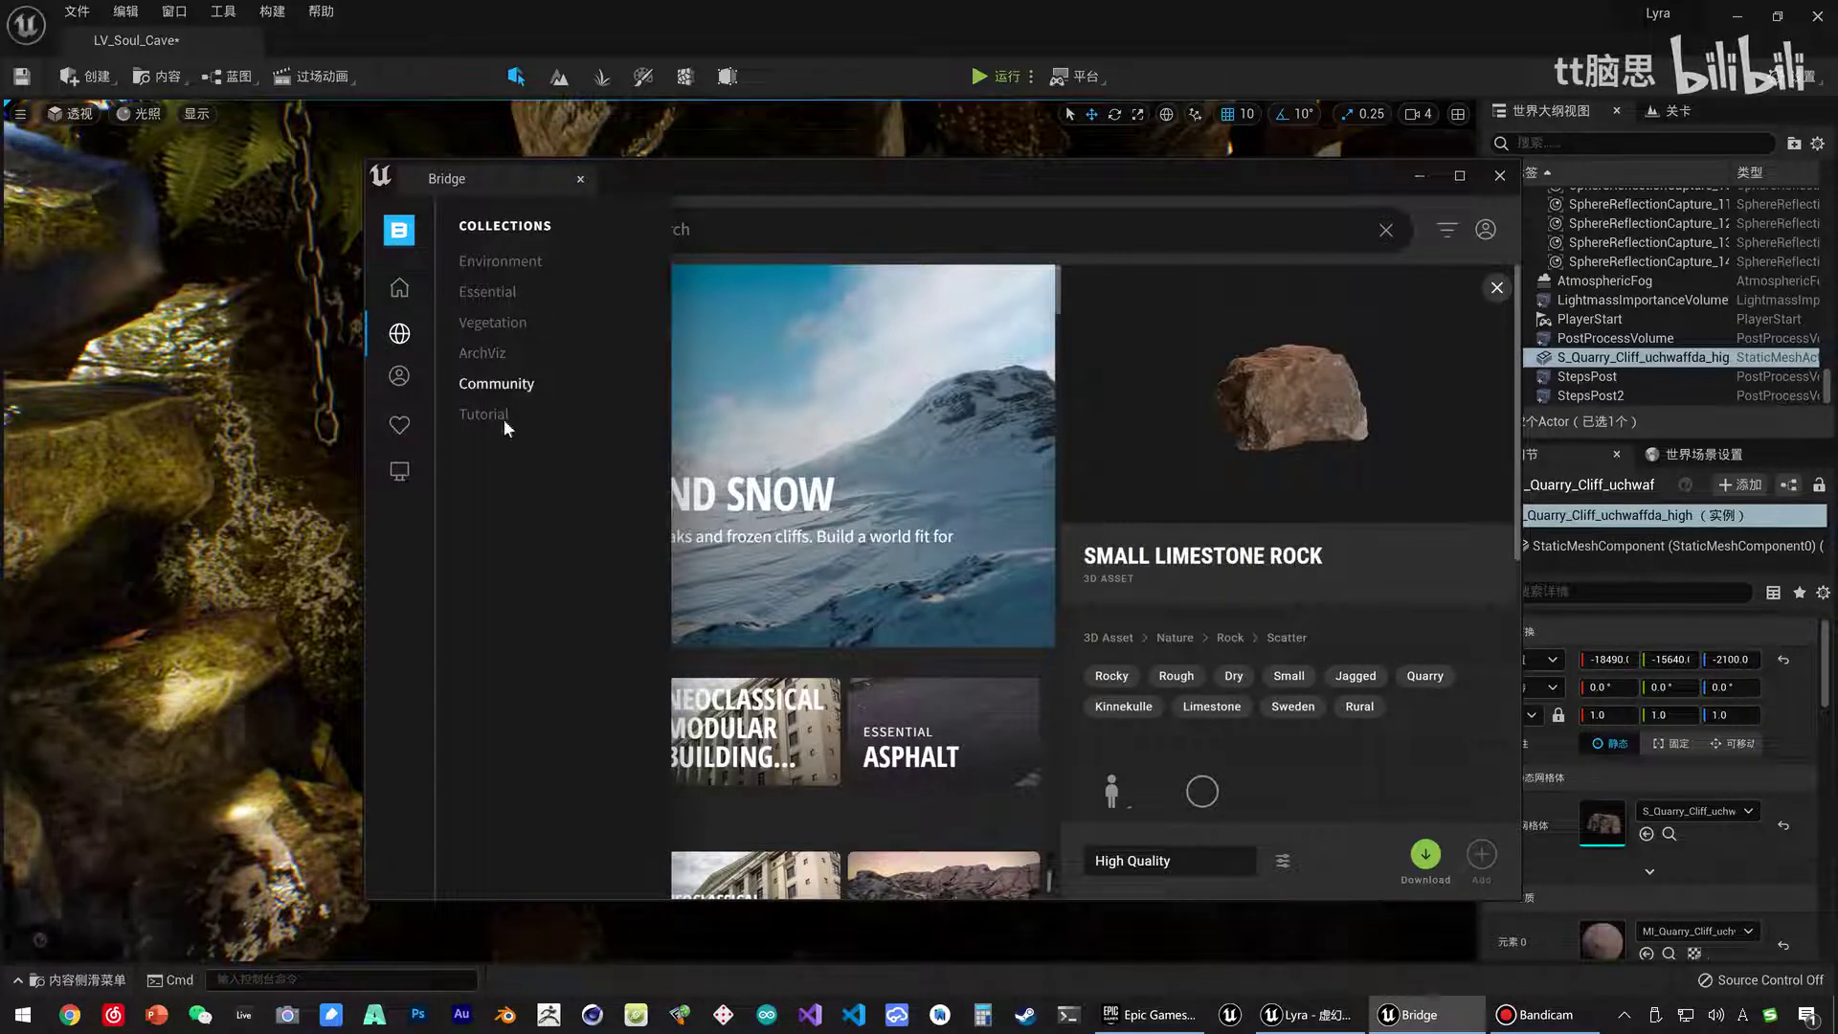
left_click(522, 262)
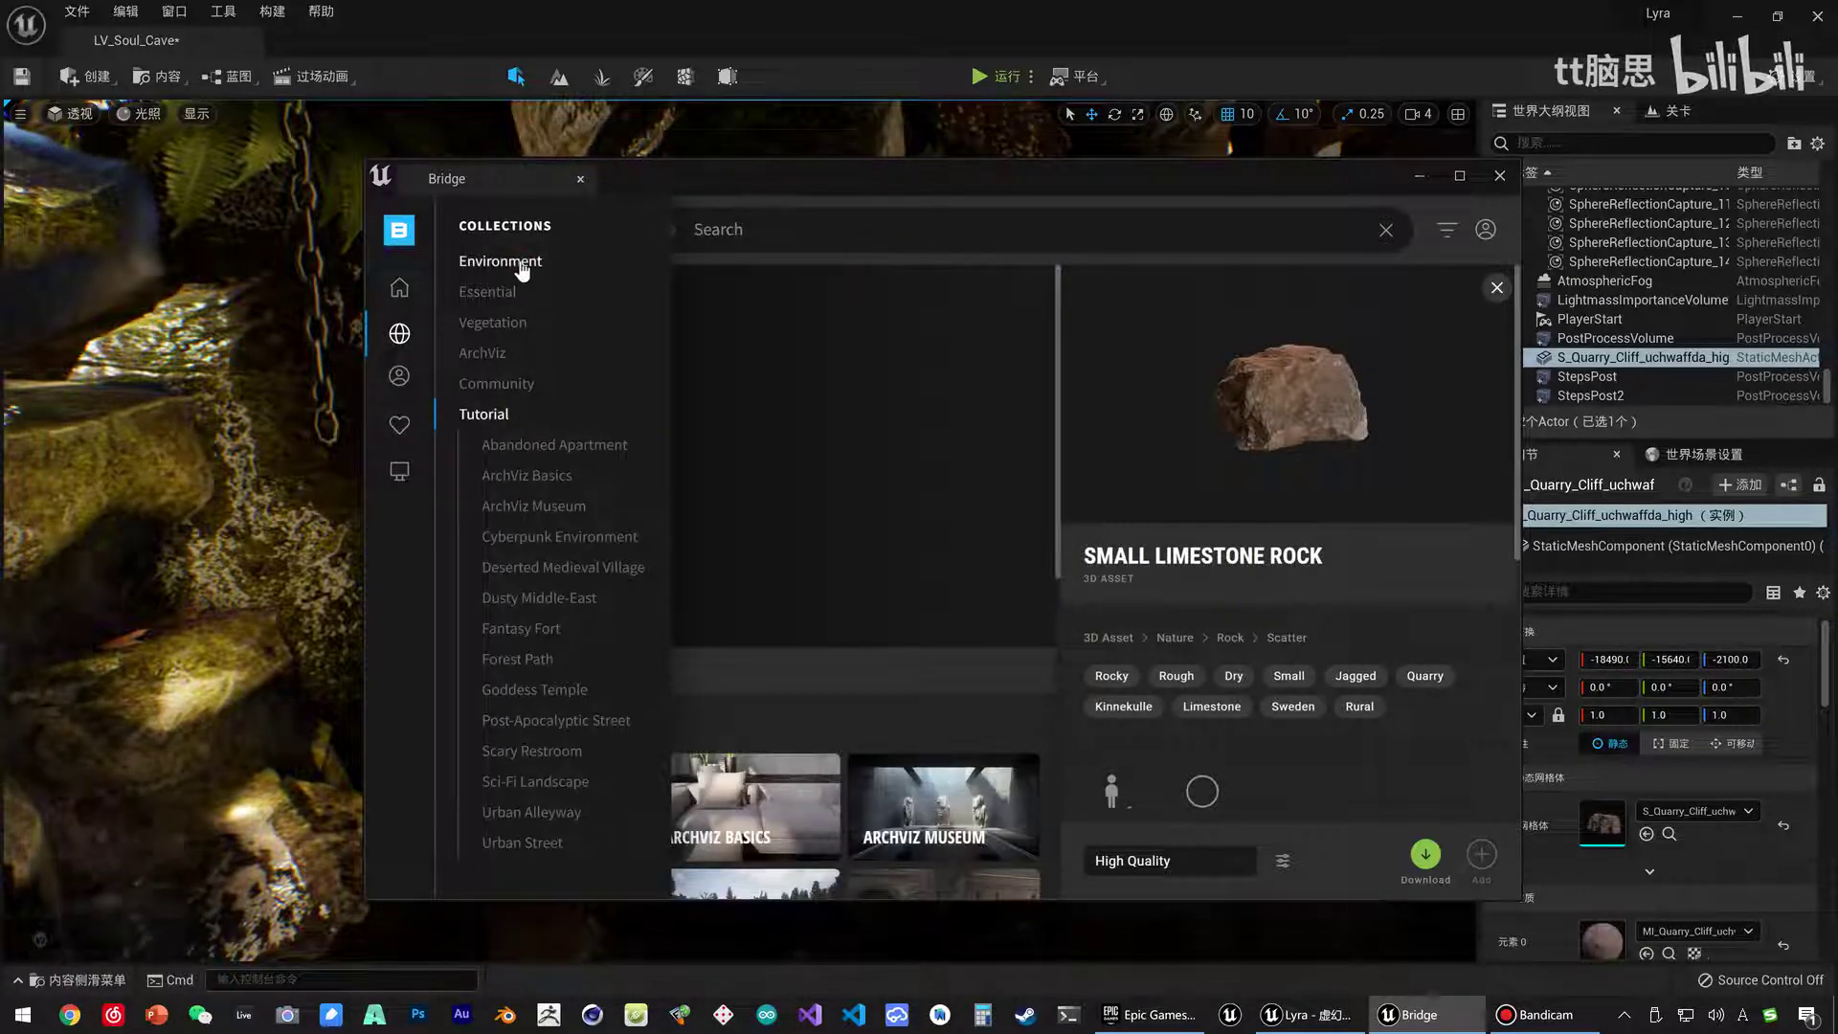